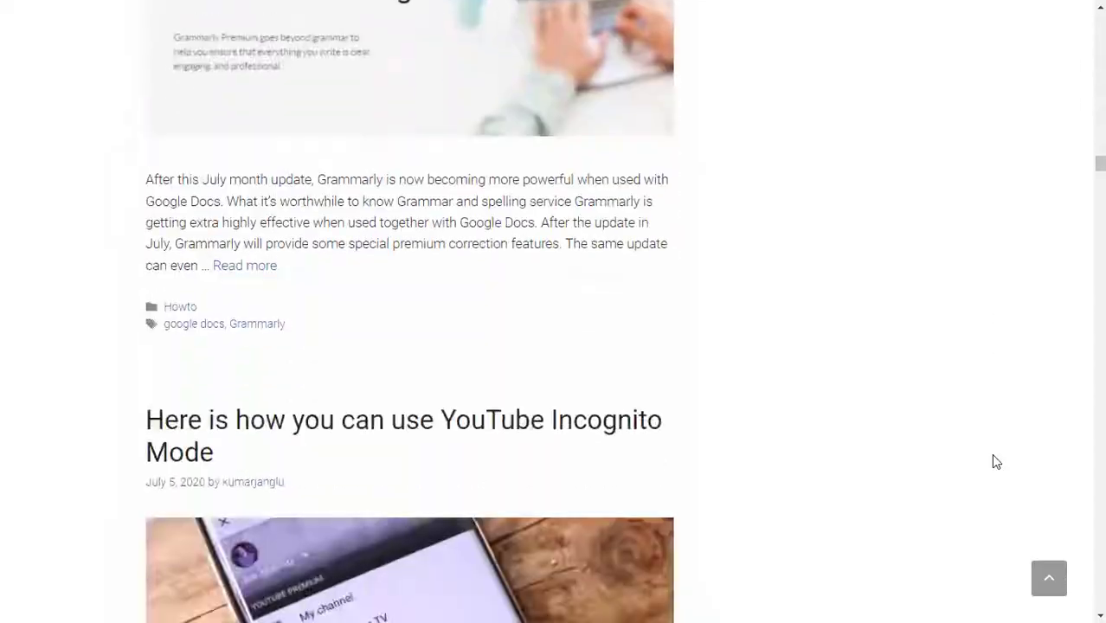
# - Scroll through the example blog, Skye High and LOAH website headers
pyautogui.scroll(-5, 993, 461)
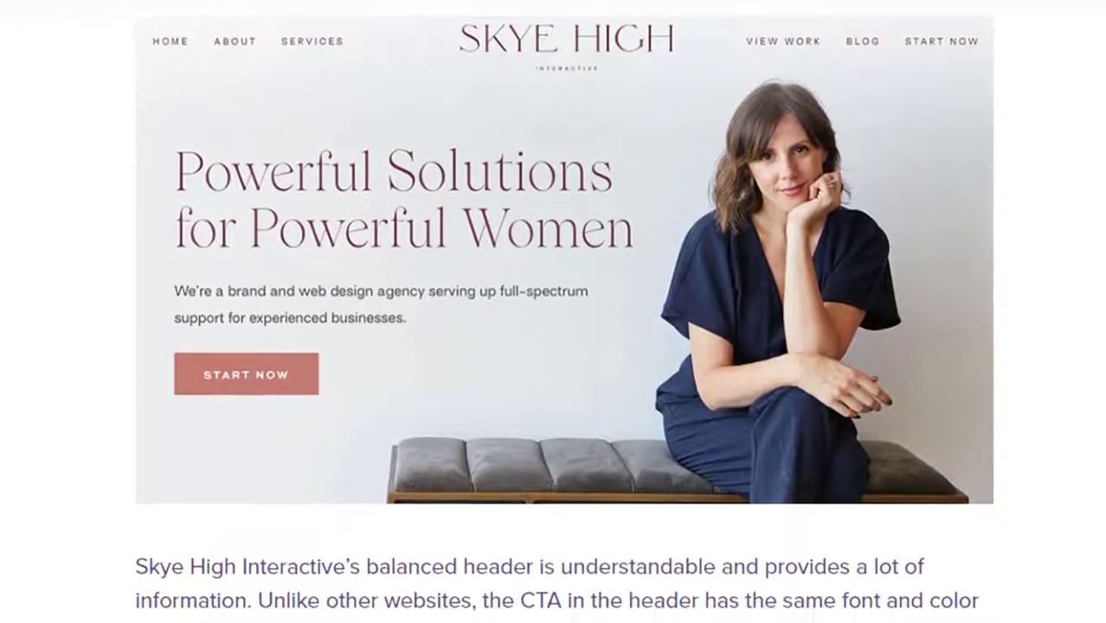
pyautogui.scroll(-2, 564, 346)
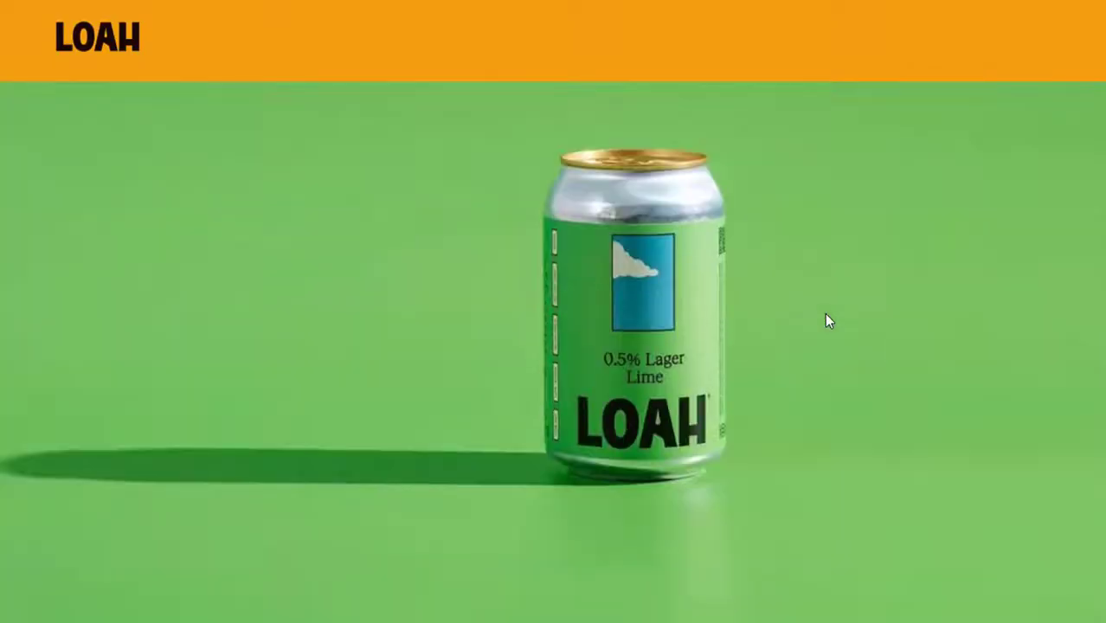
pyautogui.scroll(8, 825, 312)
pyautogui.scroll(-10, 826, 315)
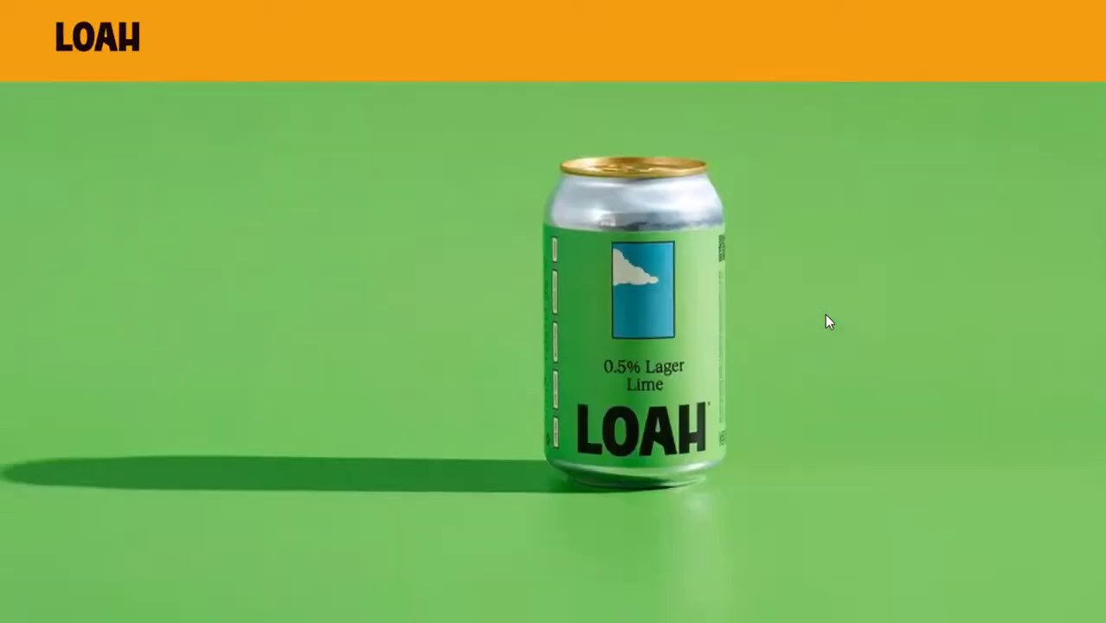
pyautogui.scroll(8, 826, 317)
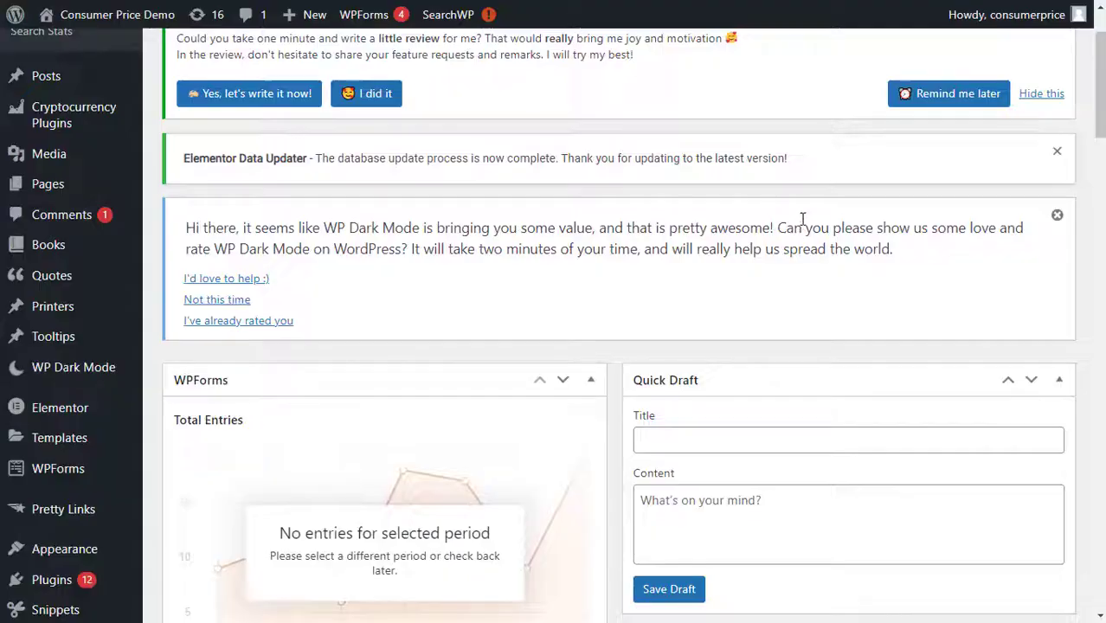
pyautogui.scroll(-2, 803, 219)
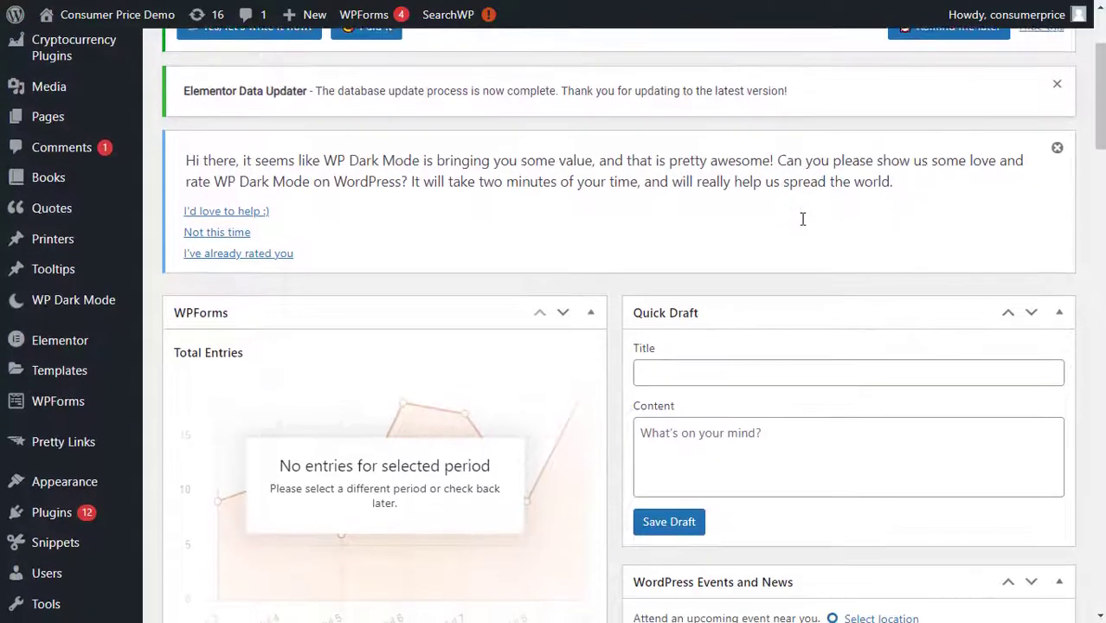
# - Scroll the Consumer Price Demo dashboard back up to its top
pyautogui.scroll(-1, 803, 219)
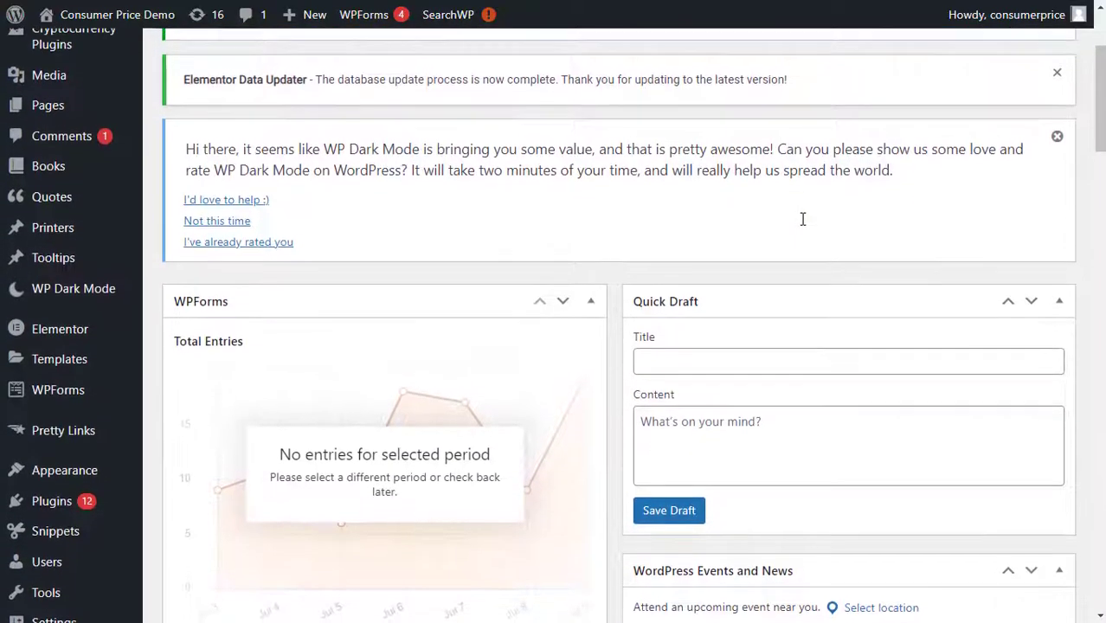
pyautogui.scroll(2, 802, 219)
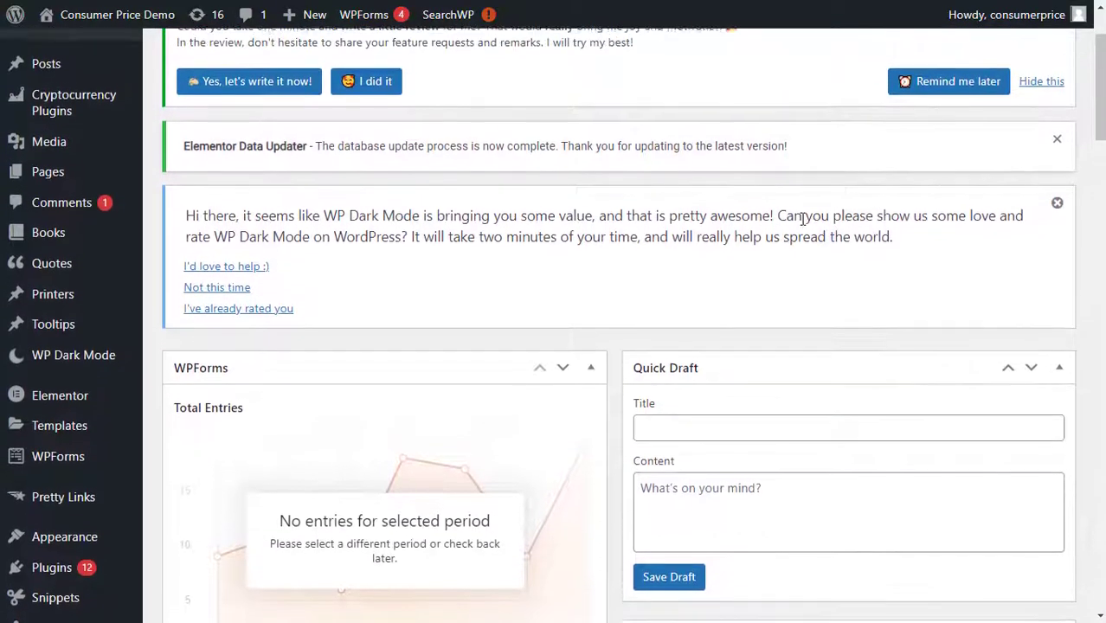
pyautogui.scroll(2, 802, 219)
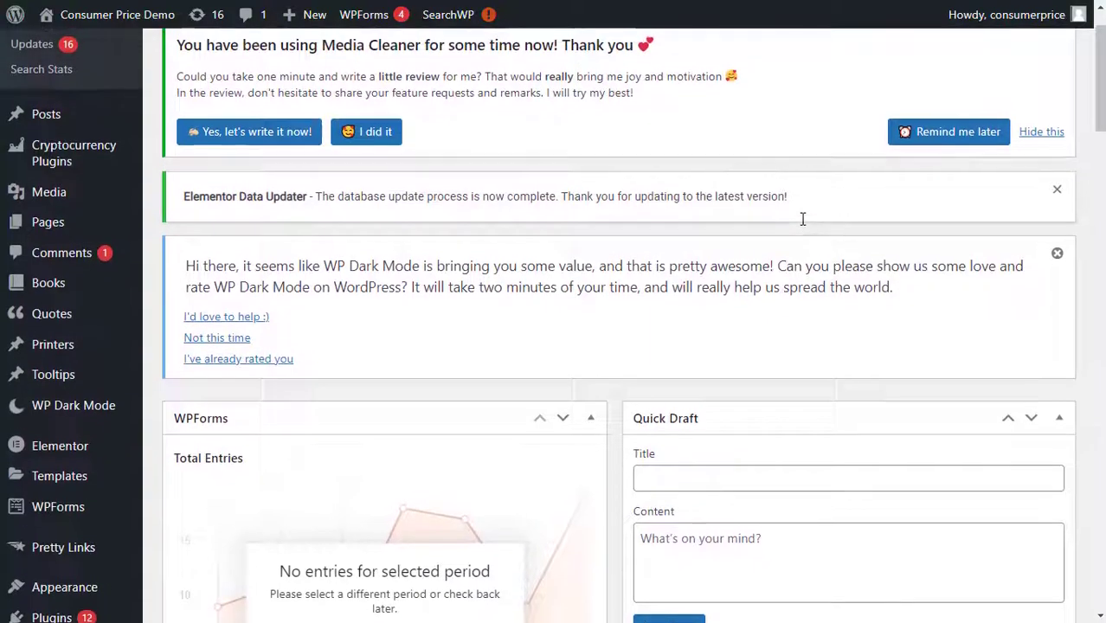
pyautogui.scroll(1, 800, 219)
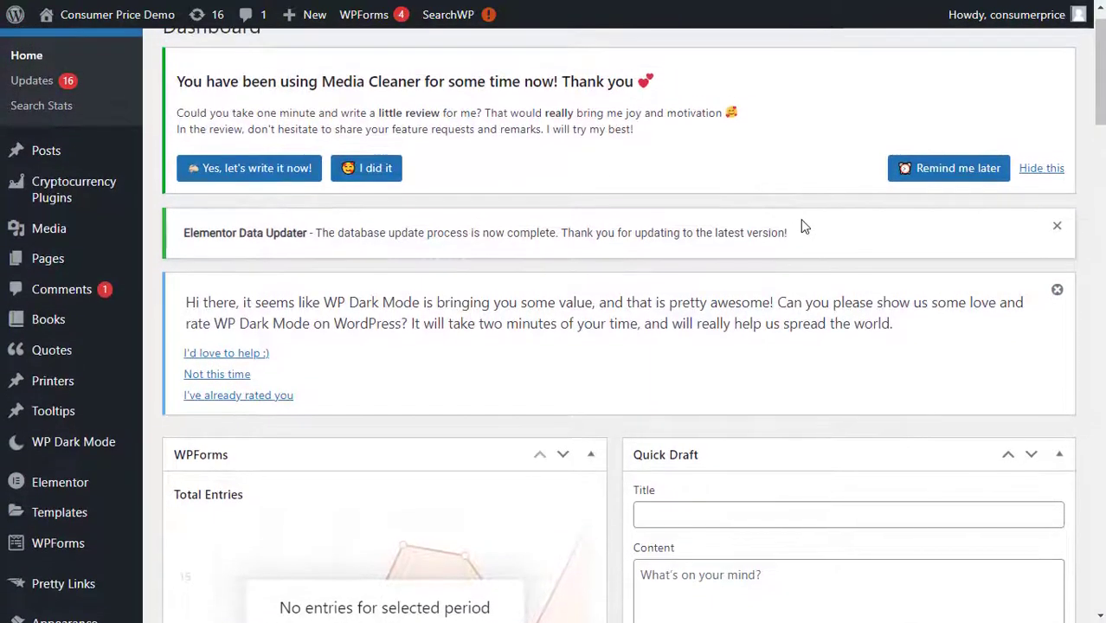
pyautogui.scroll(1, 802, 226)
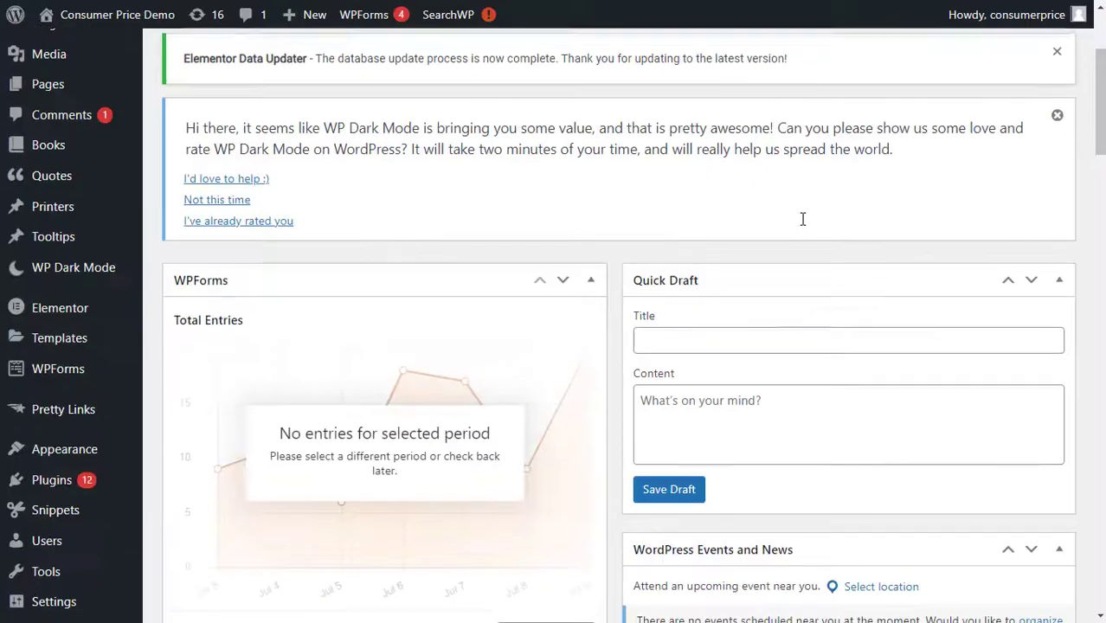
pyautogui.scroll(1, 802, 219)
pyautogui.scroll(1, 802, 219)
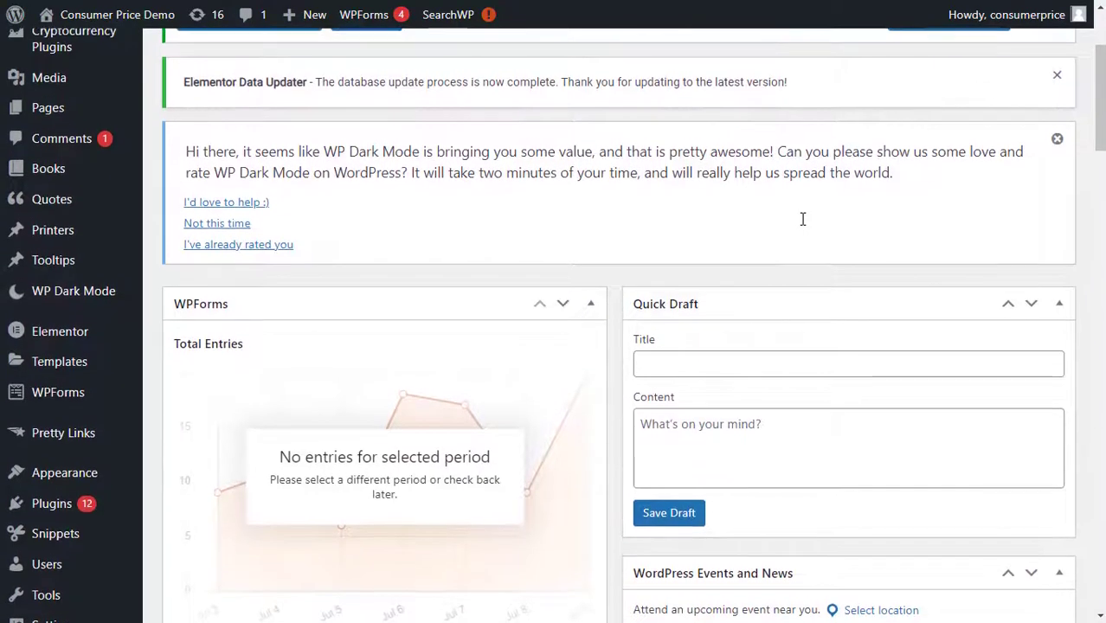
pyautogui.scroll(1, 802, 219)
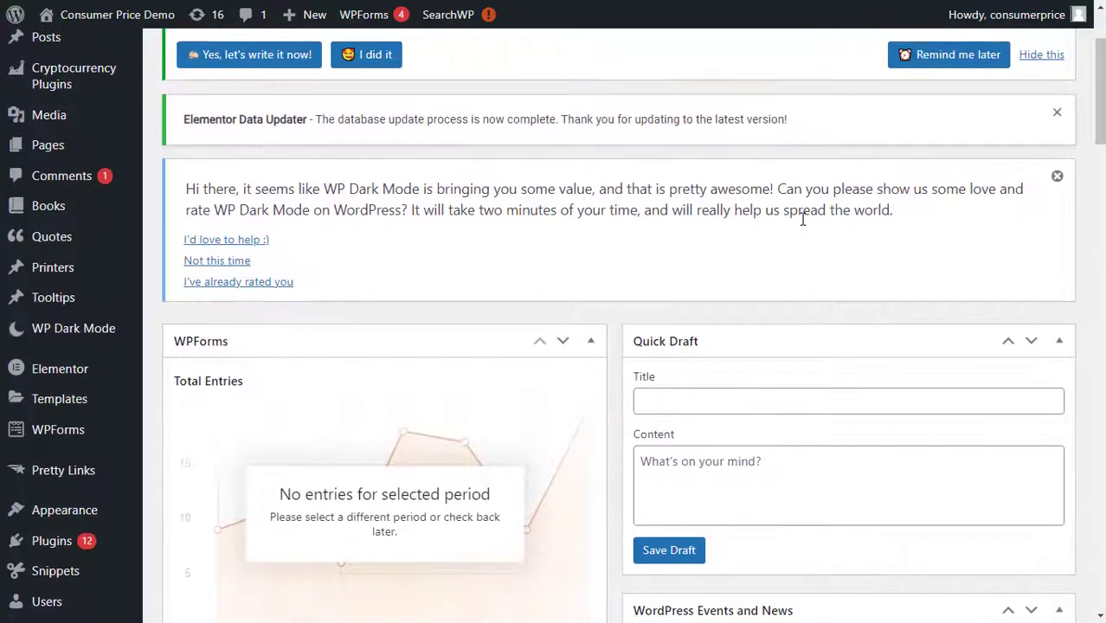
pyautogui.scroll(1, 802, 219)
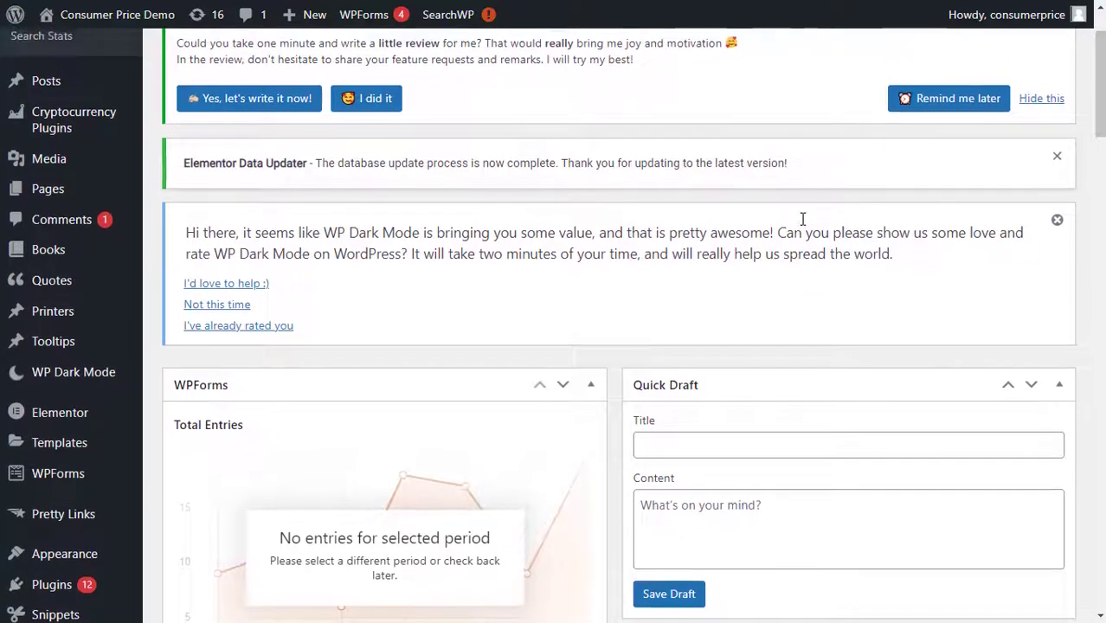
pyautogui.scroll(1, 802, 219)
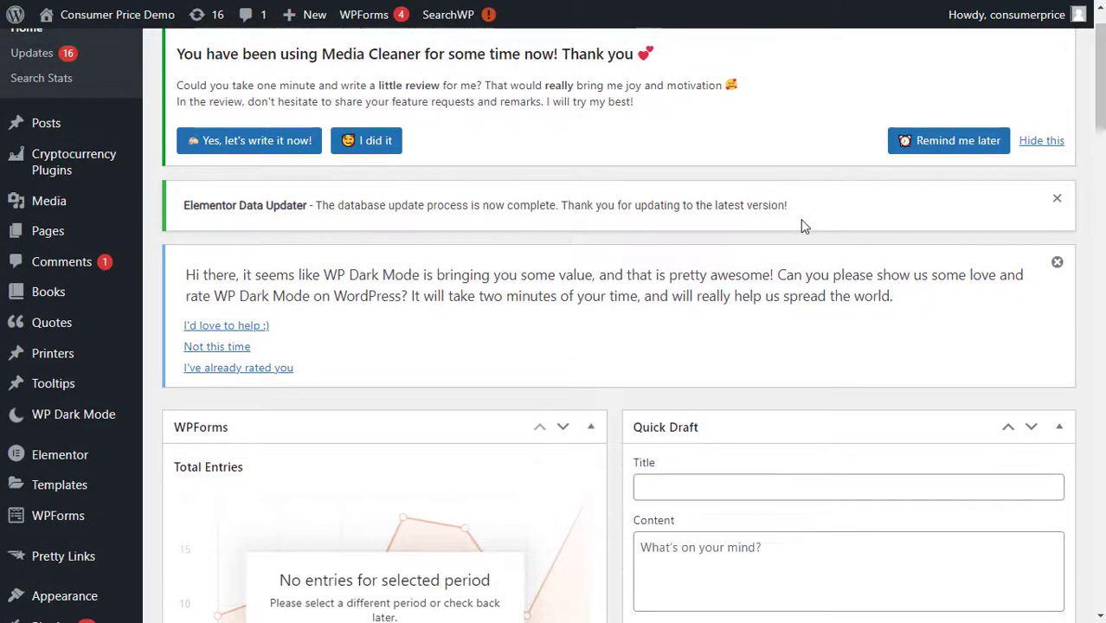
pyautogui.scroll(1, 802, 222)
pyautogui.scroll(1, 802, 226)
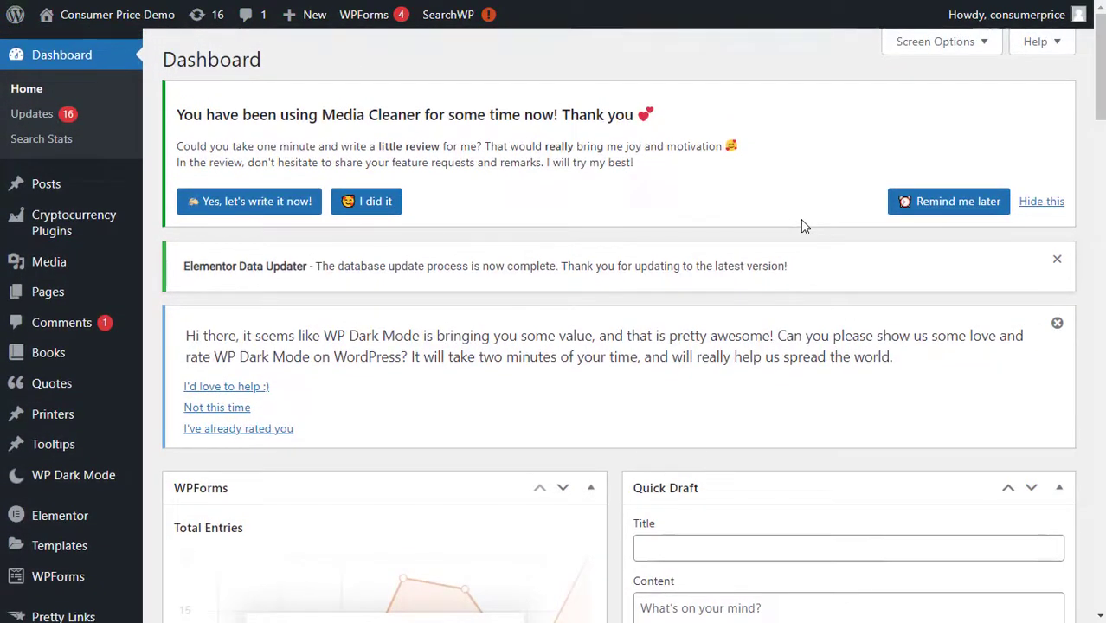
# - Start a new post and insert a Cover block with a man's portrait background
pyautogui.moveTo(24, 183)
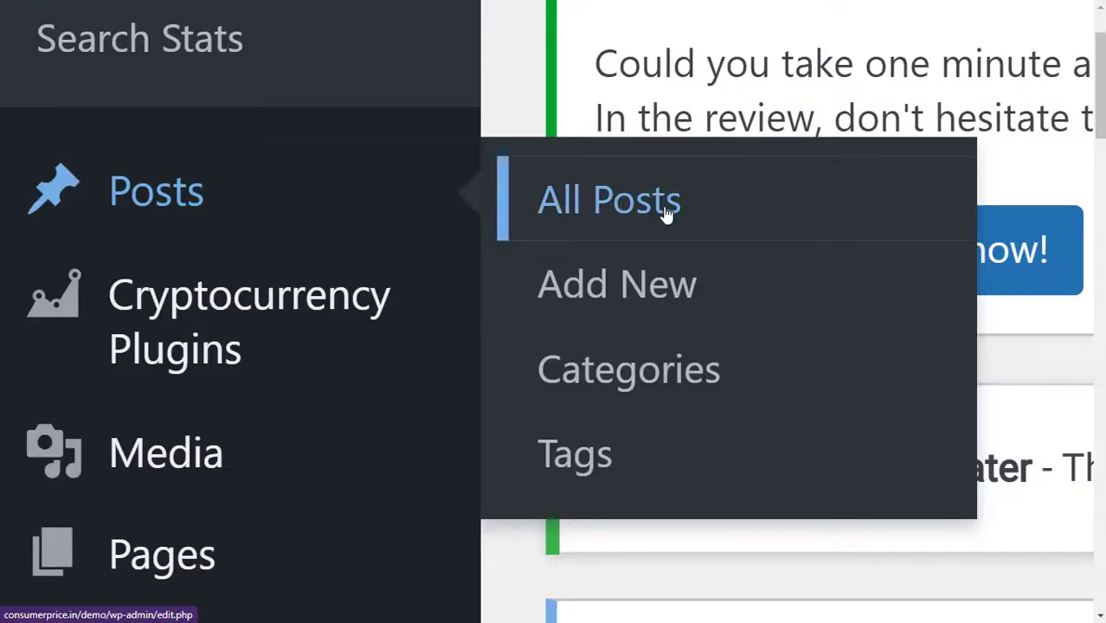
pyautogui.click(679, 289)
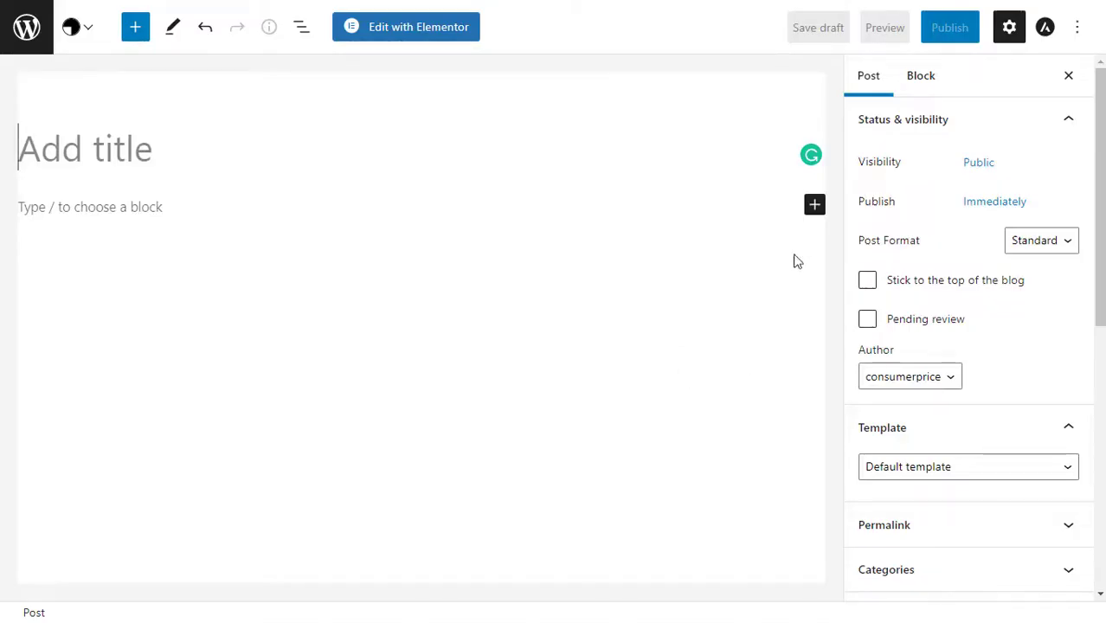
pyautogui.click(815, 208)
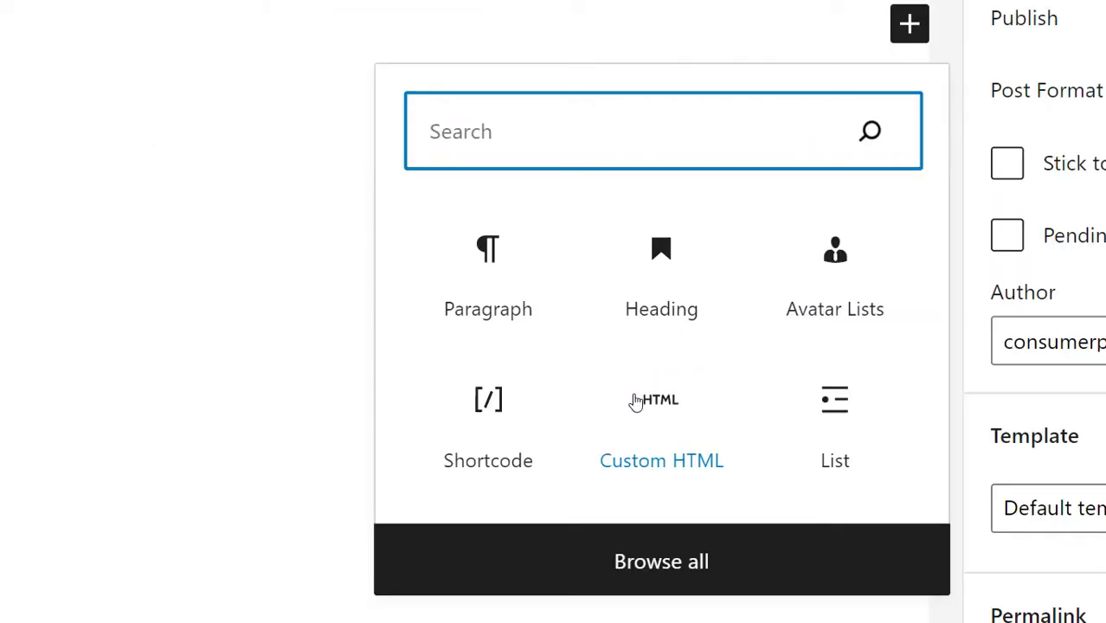
pyautogui.write('cover')
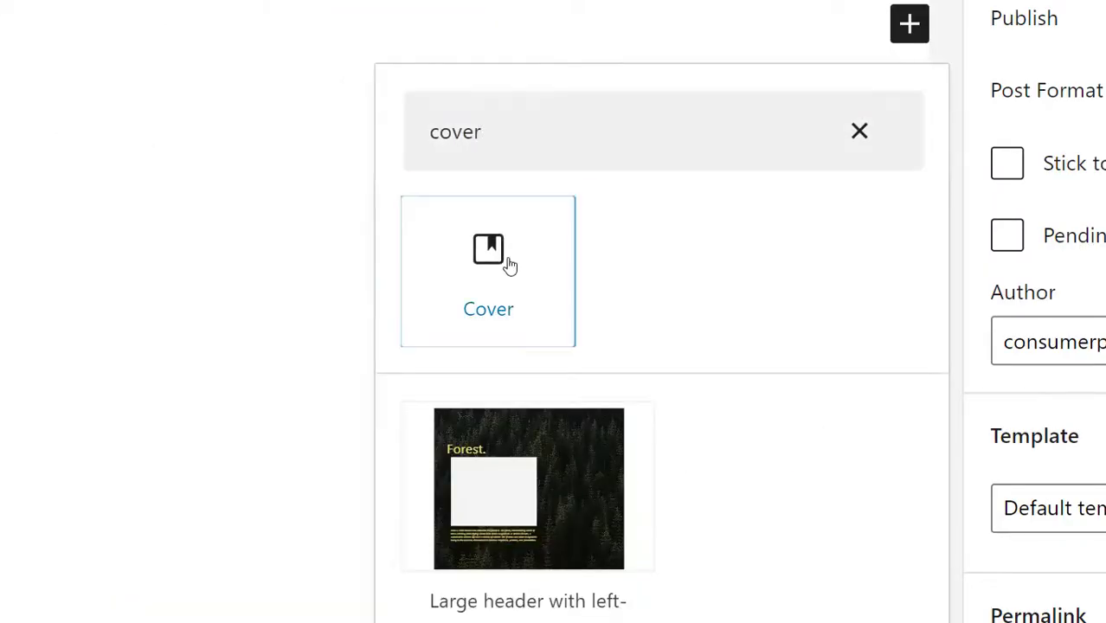
pyautogui.click(490, 256)
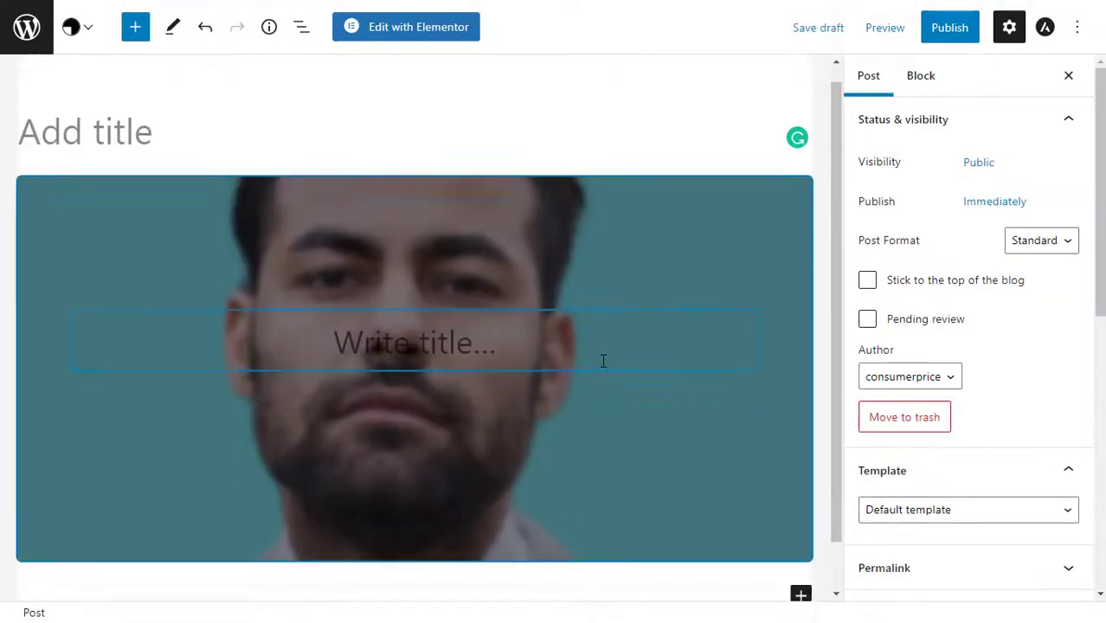
pyautogui.scroll(-1, 604, 360)
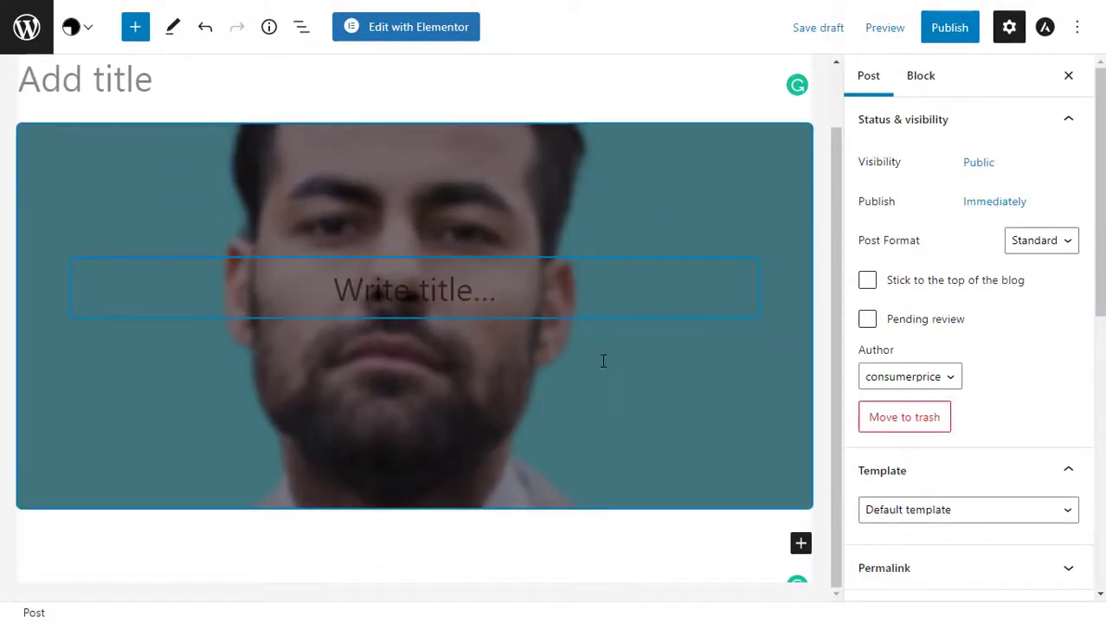
pyautogui.scroll(1, 604, 361)
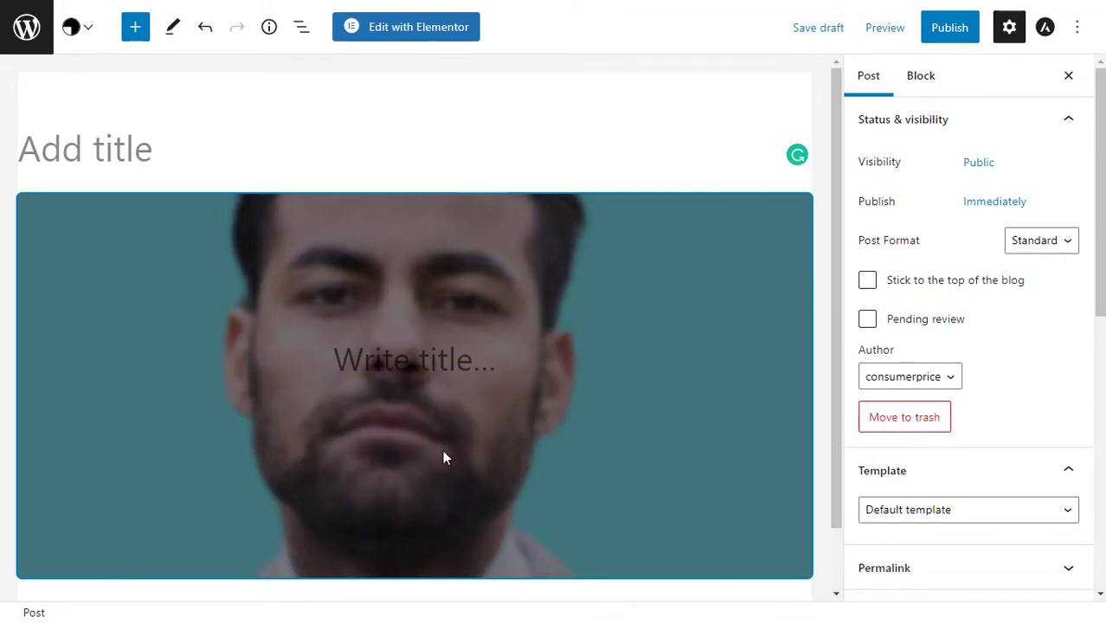
pyautogui.scroll(-2, 600, 360)
pyautogui.scroll(2, 604, 361)
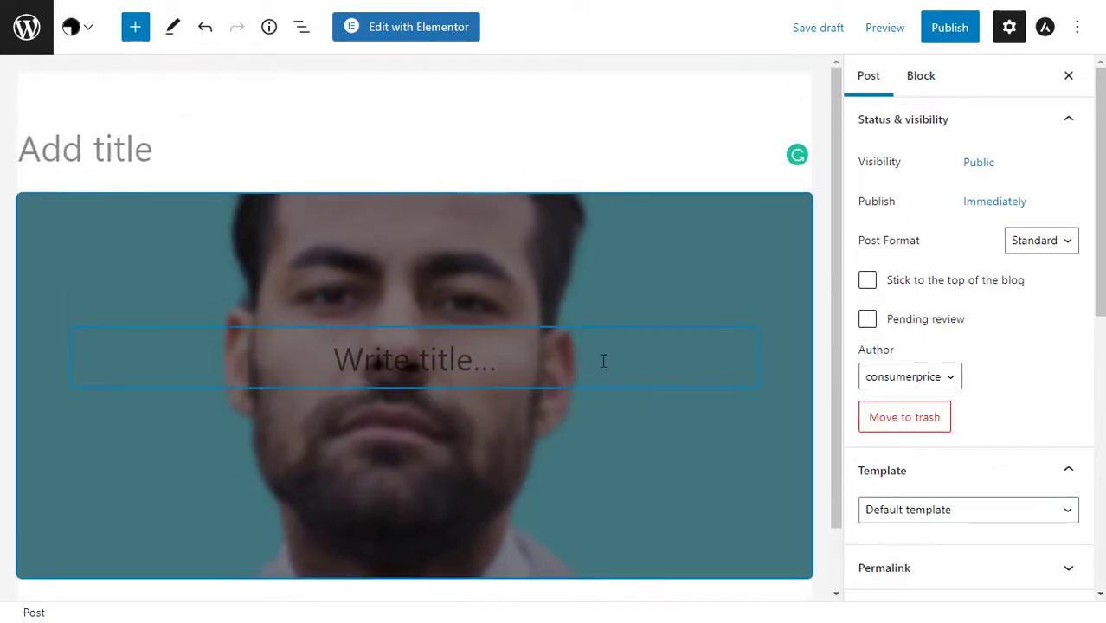
# - Replace the cover background with the avatar-s-20 woman's portrait from the Media Library
pyautogui.click(443, 451)
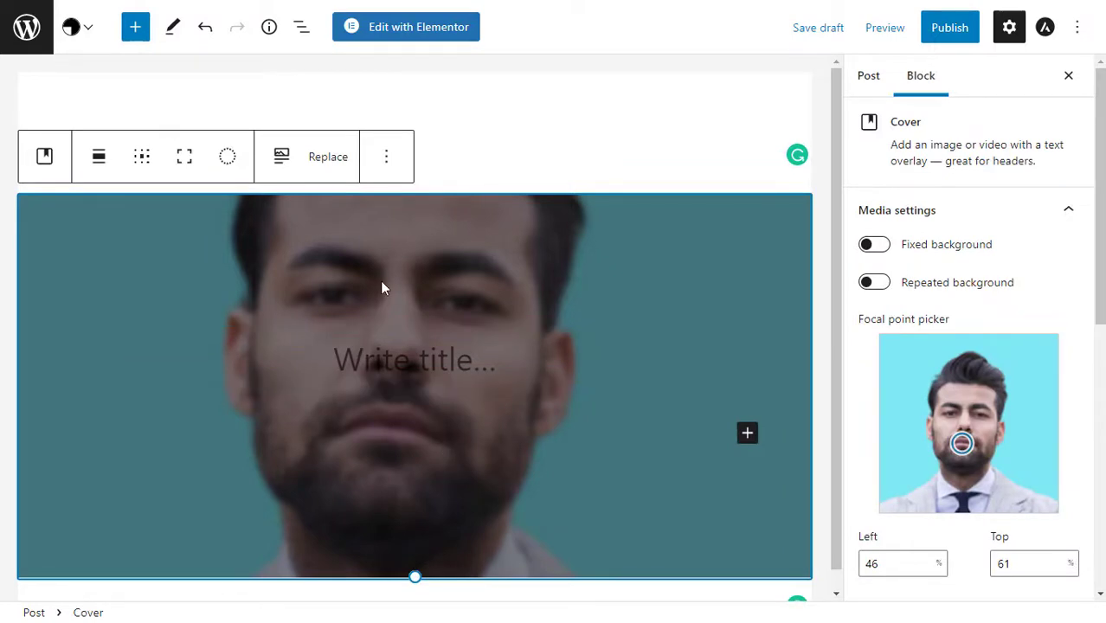
pyautogui.click(322, 164)
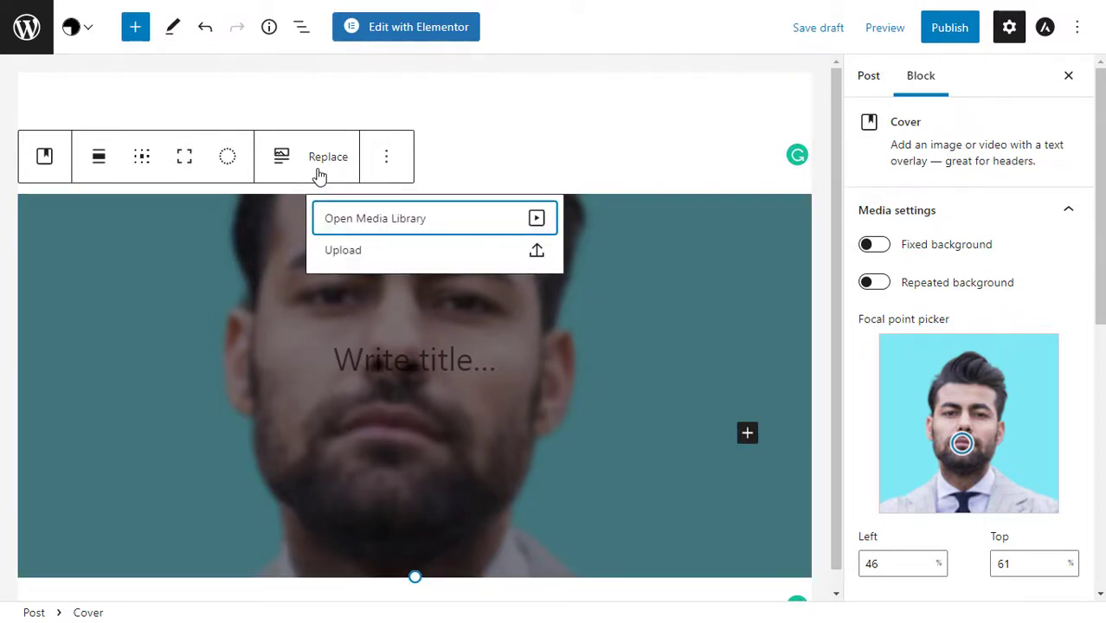
pyautogui.click(371, 221)
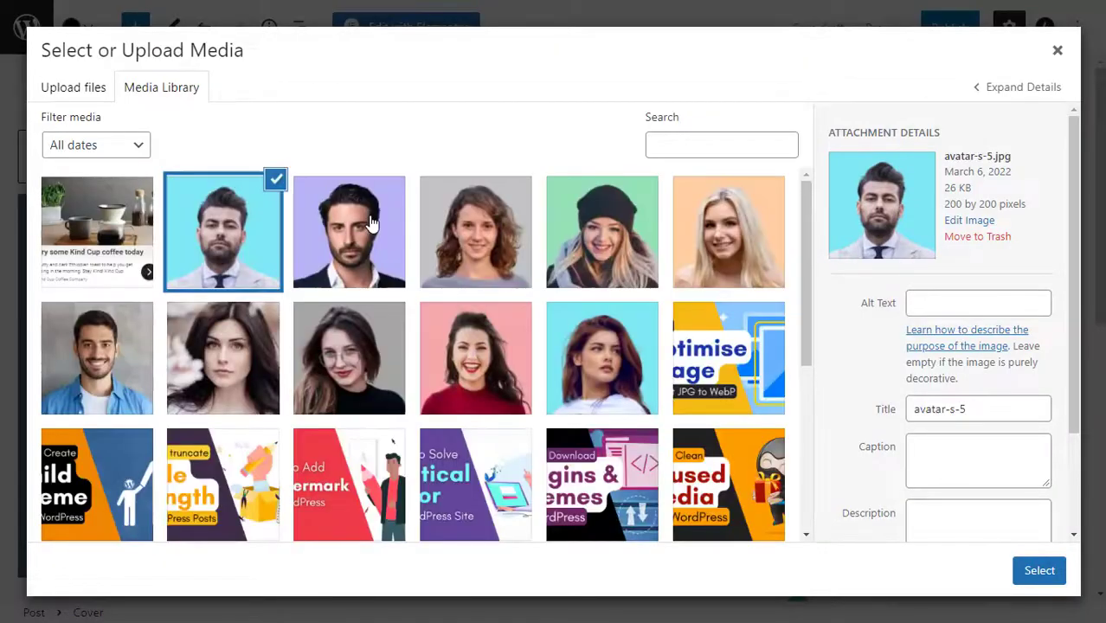
pyautogui.click(356, 376)
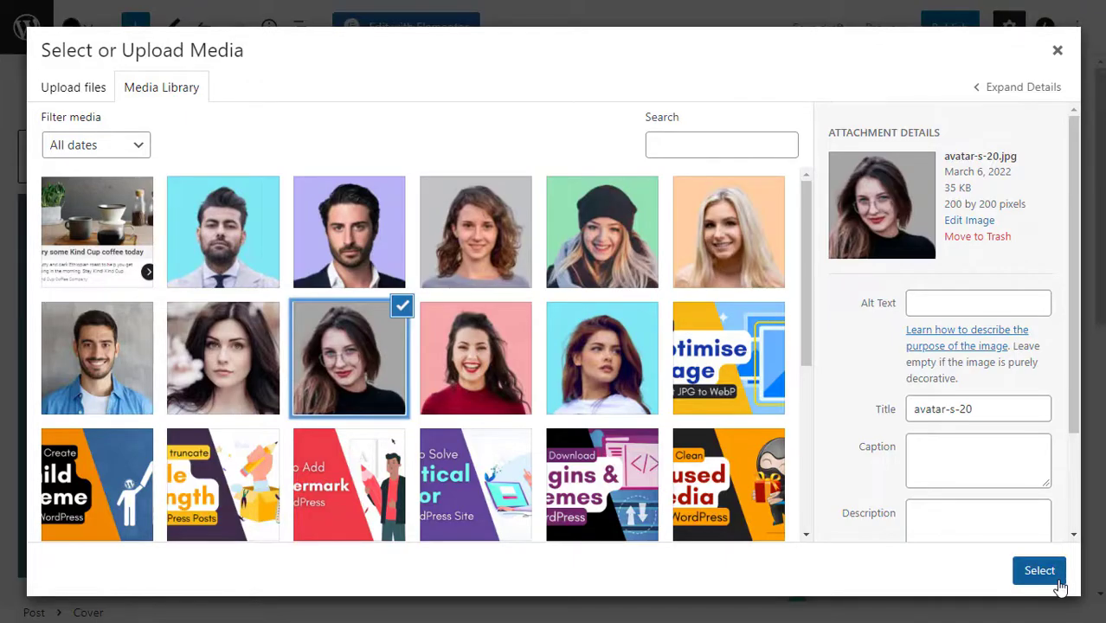
pyautogui.click(1058, 583)
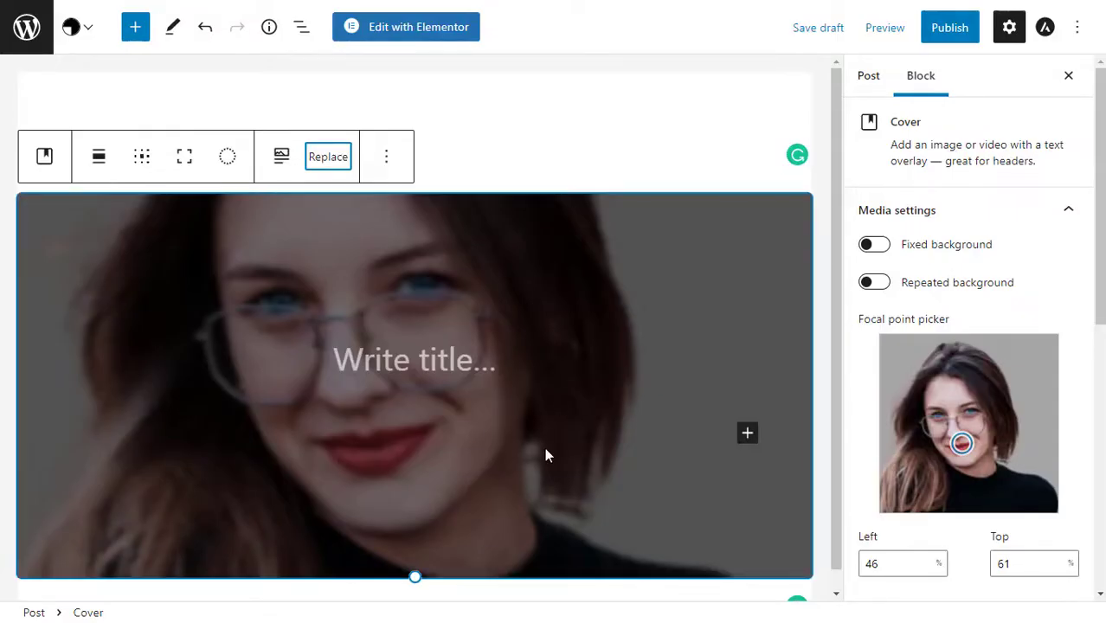
# - Bring up the cover's Replace options and cancel the upload without choosing a file
pyautogui.click(337, 158)
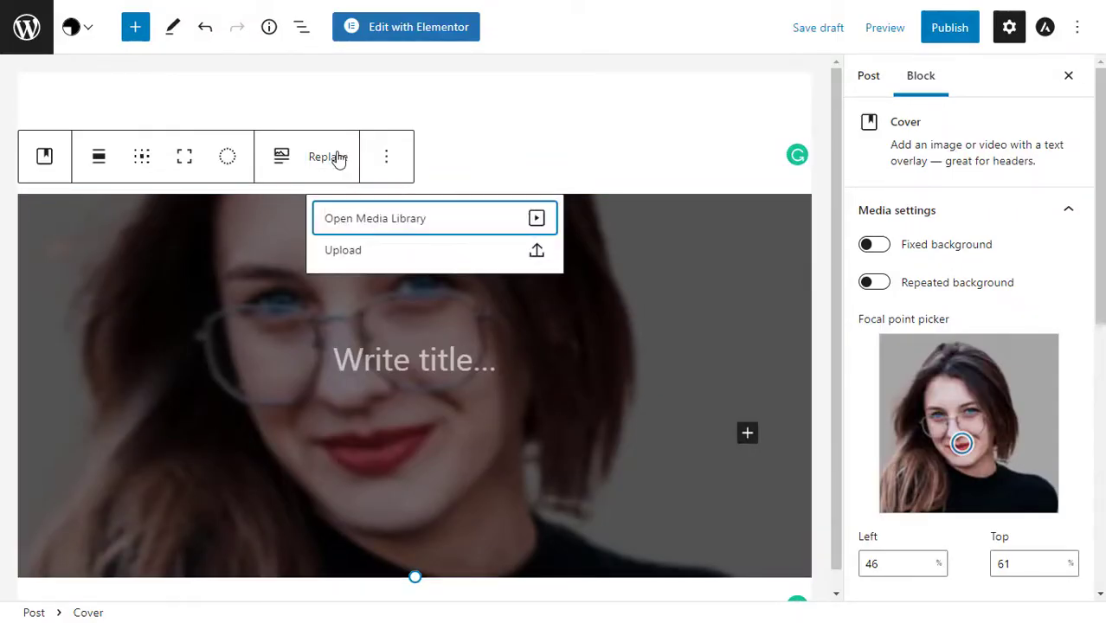
pyautogui.click(364, 259)
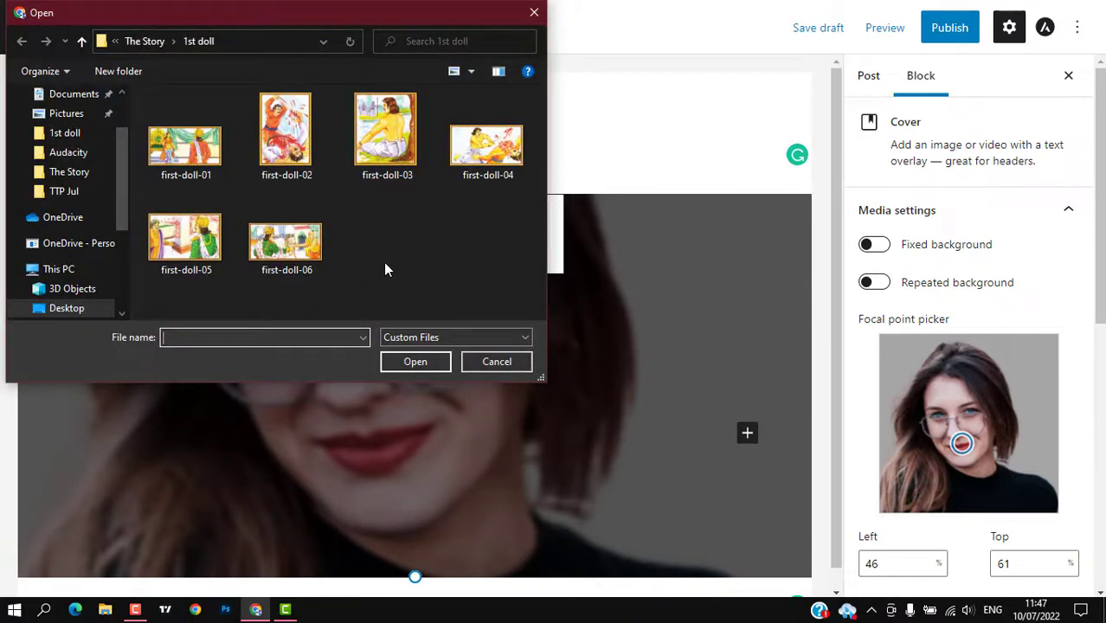
pyautogui.click(478, 364)
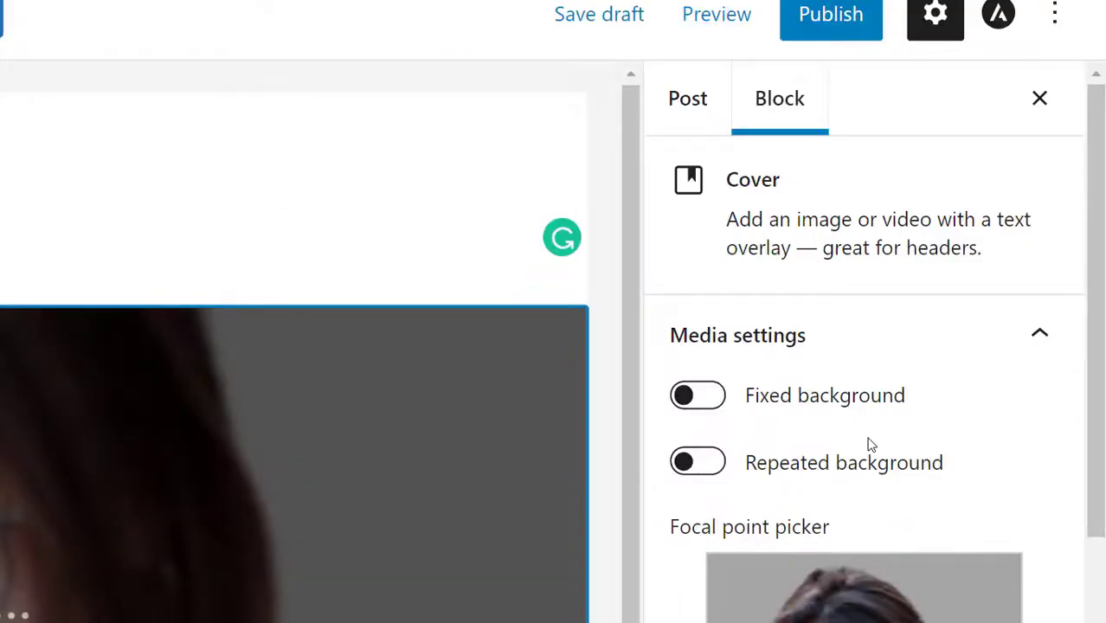
# - Switch on Fixed background in the Cover block's Media settings
pyautogui.scroll(-5, 972, 271)
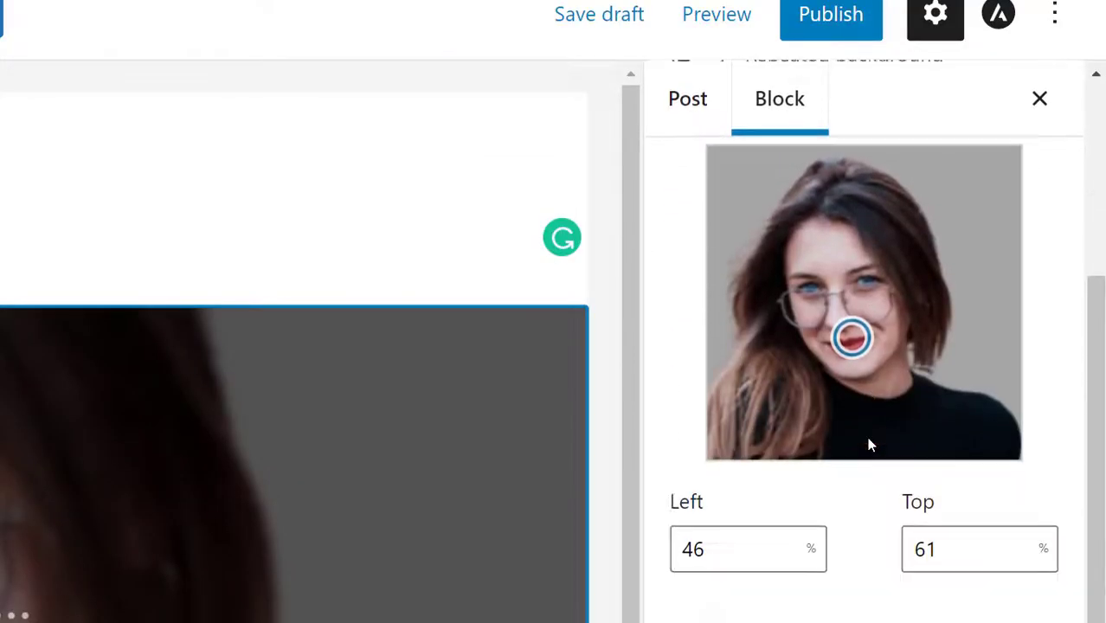
pyautogui.scroll(-2, 868, 444)
pyautogui.click(958, 472)
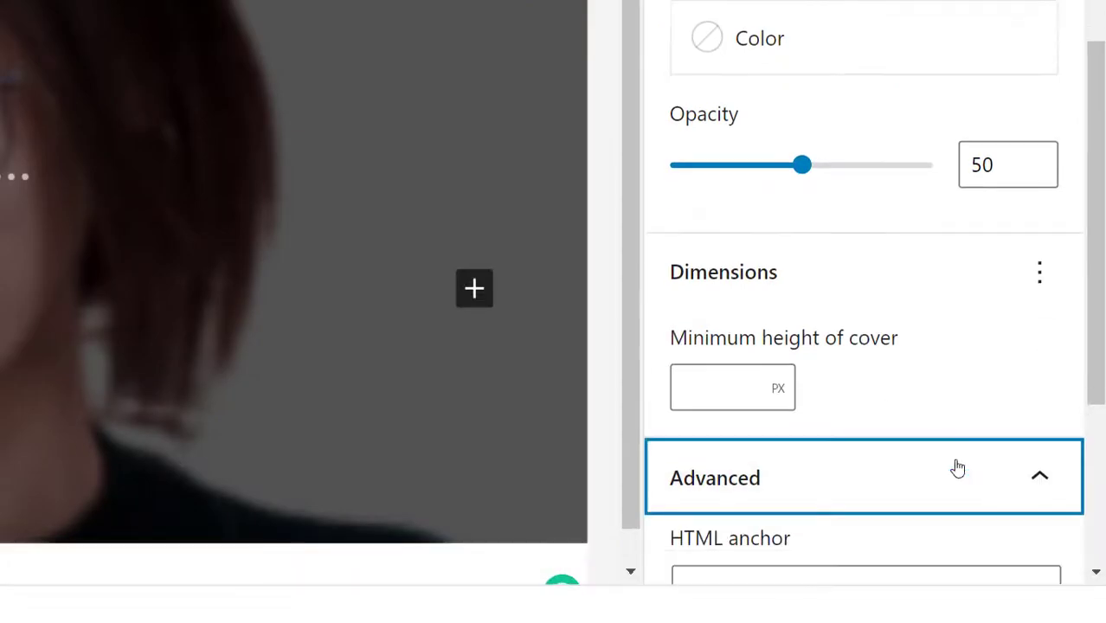
pyautogui.scroll(7, 959, 468)
pyautogui.scroll(5, 955, 467)
pyautogui.scroll(-2, 699, 199)
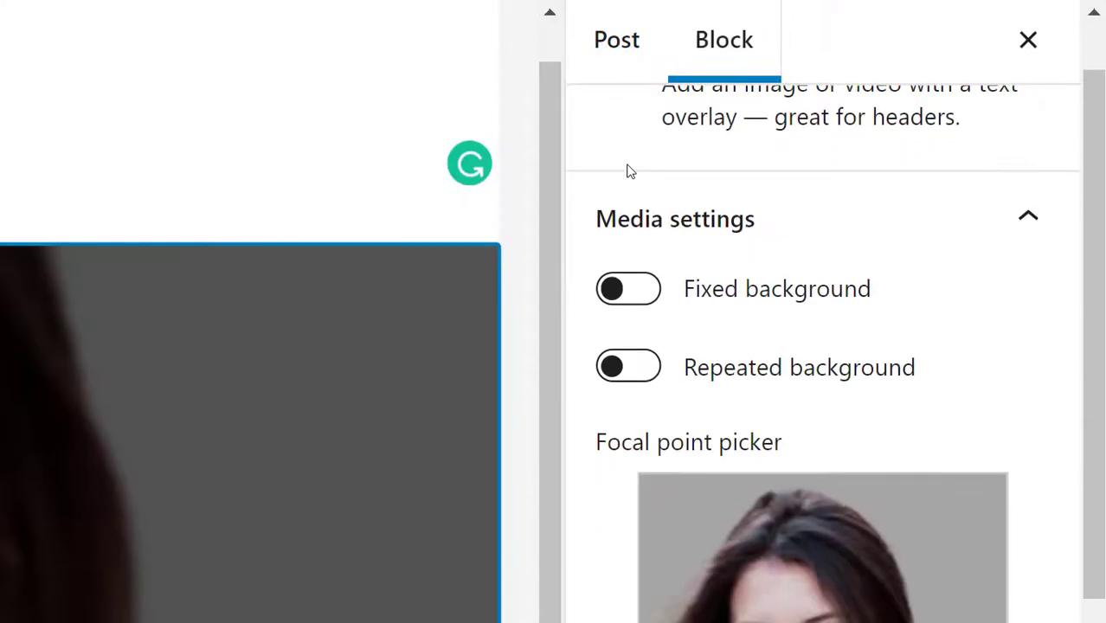
pyautogui.click(633, 175)
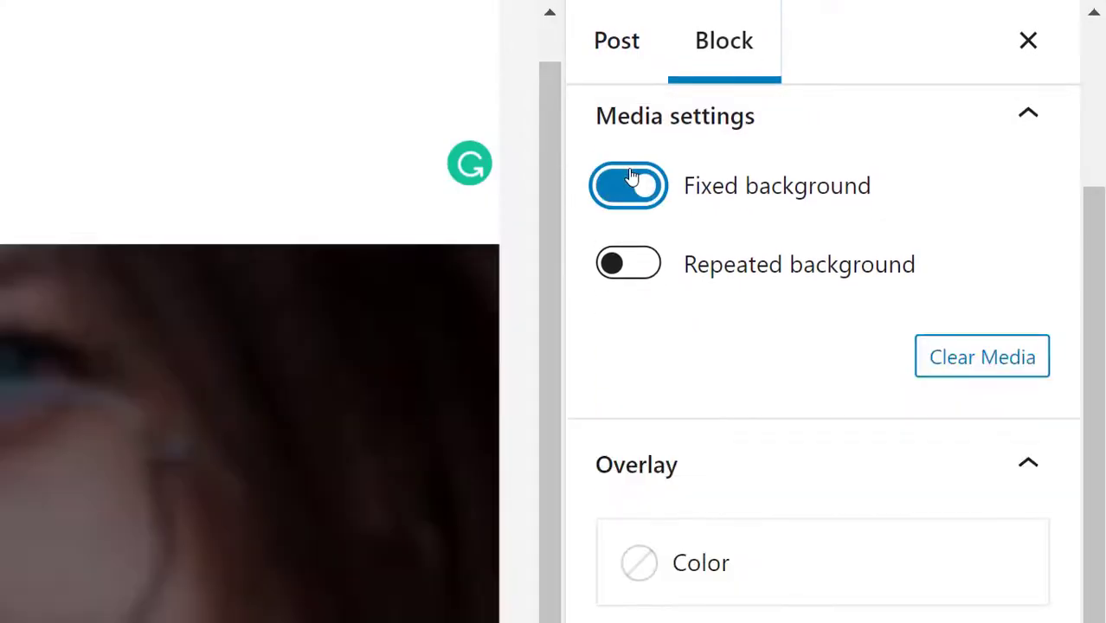
pyautogui.scroll(-3, 701, 299)
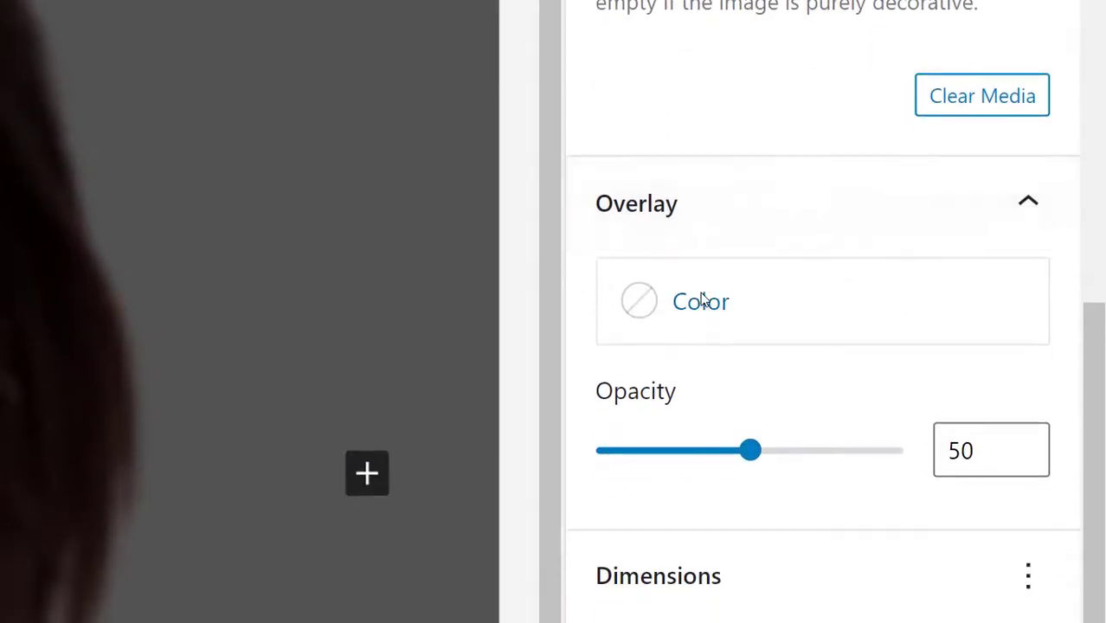
pyautogui.scroll(-1, 704, 296)
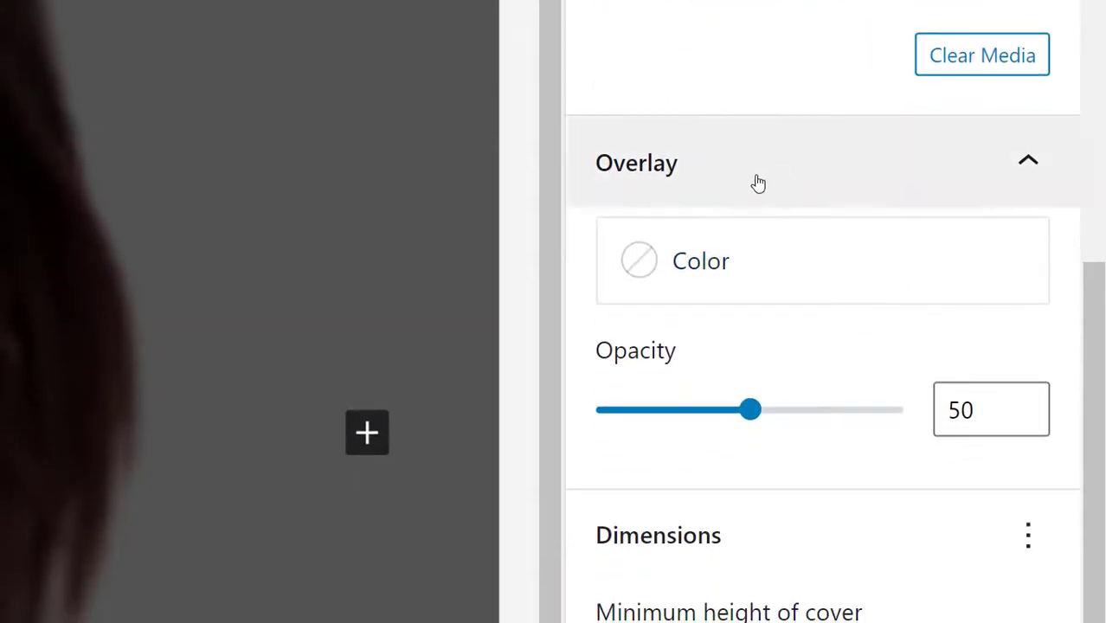
pyautogui.moveTo(752, 416); pyautogui.dragTo(780, 412)
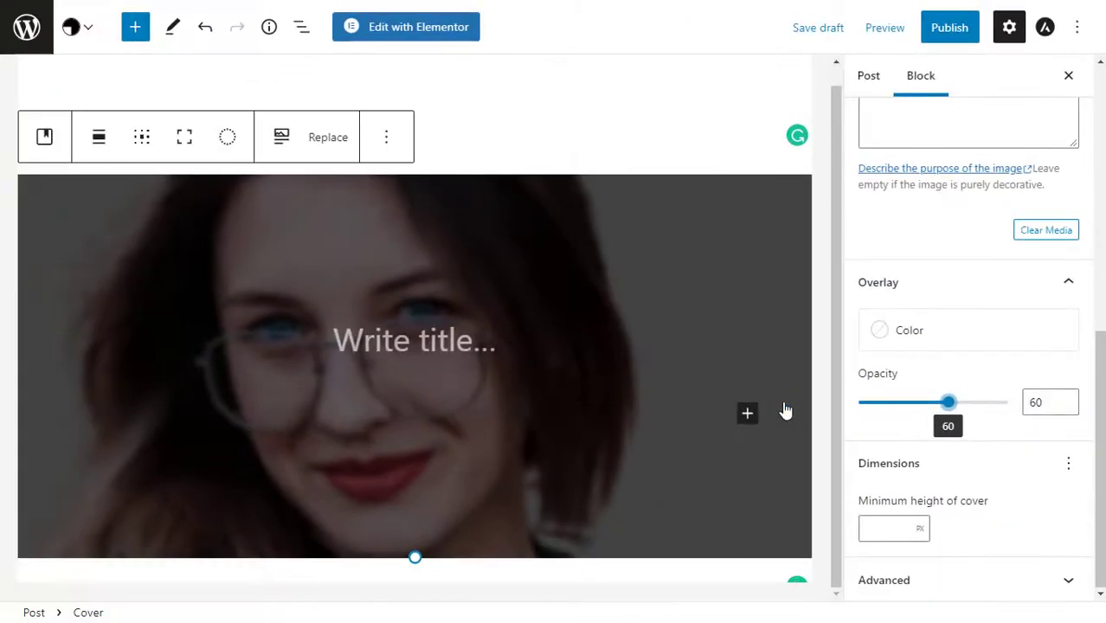
pyautogui.moveTo(971, 406); pyautogui.dragTo(929, 411)
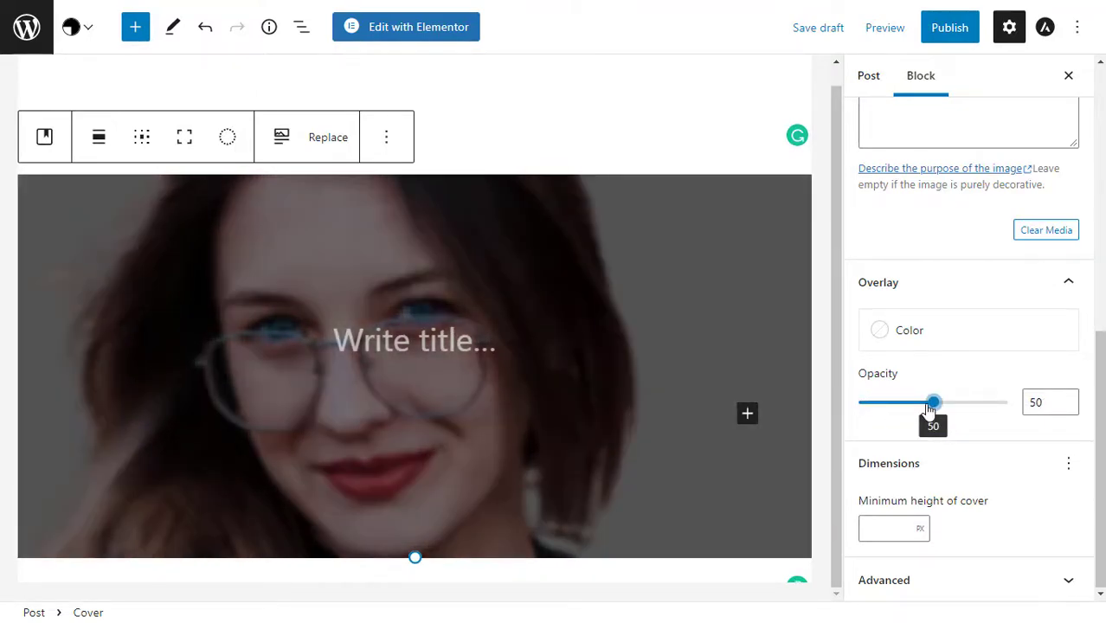
pyautogui.click(820, 258)
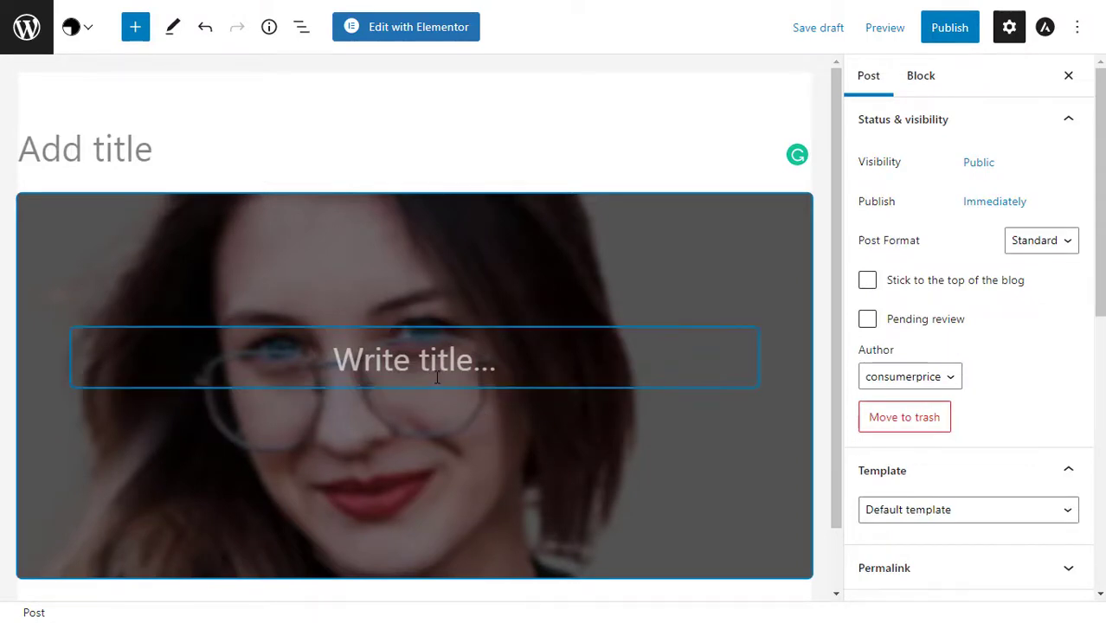
# - Try typing 'Pragargaph' in the cover, then title the post 'Heading' and return to the cover paragraph
pyautogui.click(348, 365)
pyautogui.write('Pragargaph')
pyautogui.click(159, 158)
pyautogui.write('Heading')
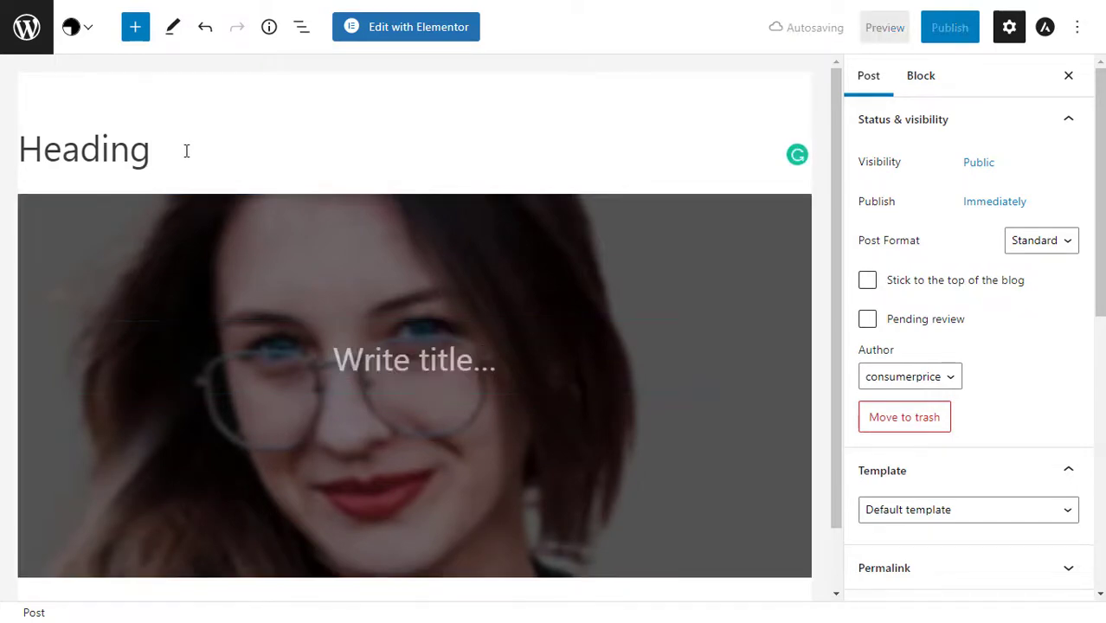
pyautogui.click(398, 361)
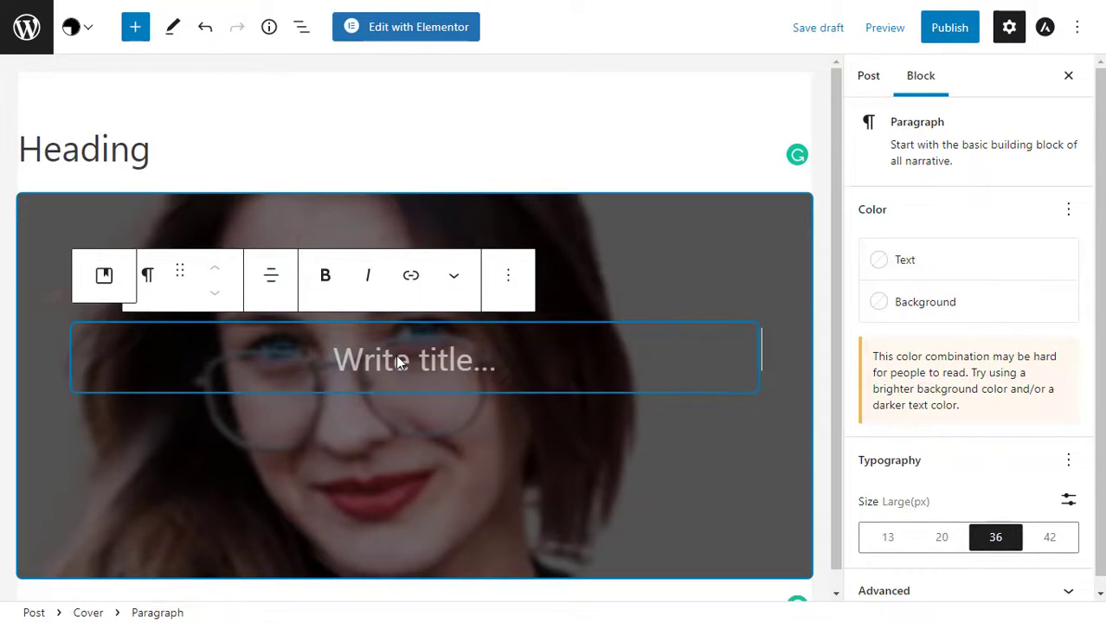
# - Type the story 'Pieter was a small boy who lived… in holland' into the cover paragraph
pyautogui.write('Pi')
pyautogui.write('e')
pyautogui.press('BackSpace')
pyautogui.write('ieter was a small boy who lived a long time ago with his mother and father in holland. Like most dutch people')
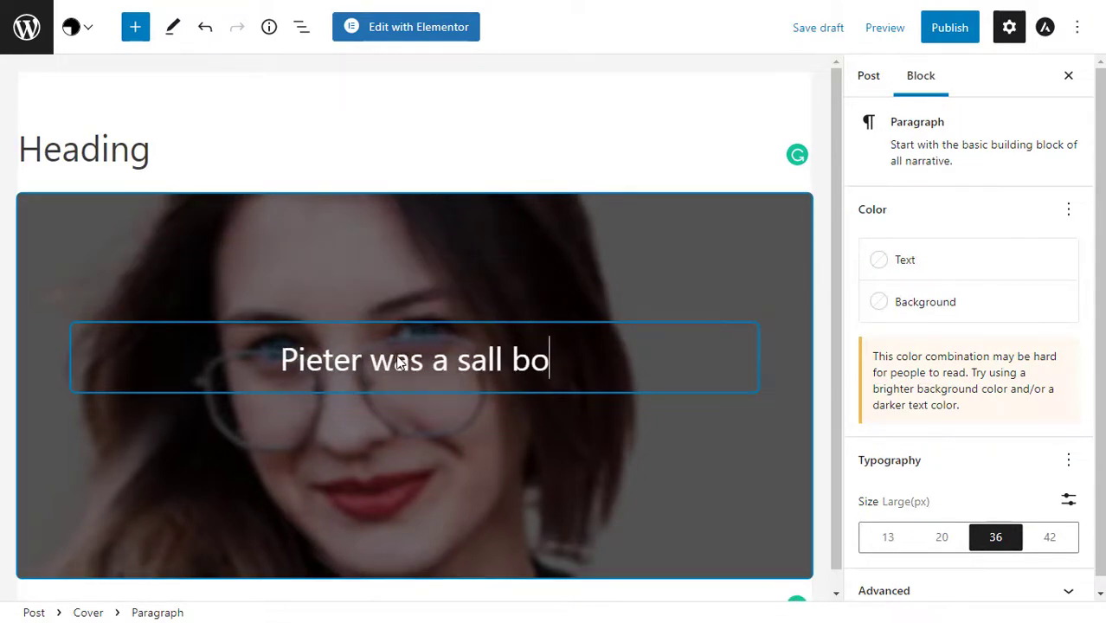
pyautogui.write(' they lived in a spotlessly clean white cottage and there was a big field of red and yellow tulips right next to their own neat flower garden.')
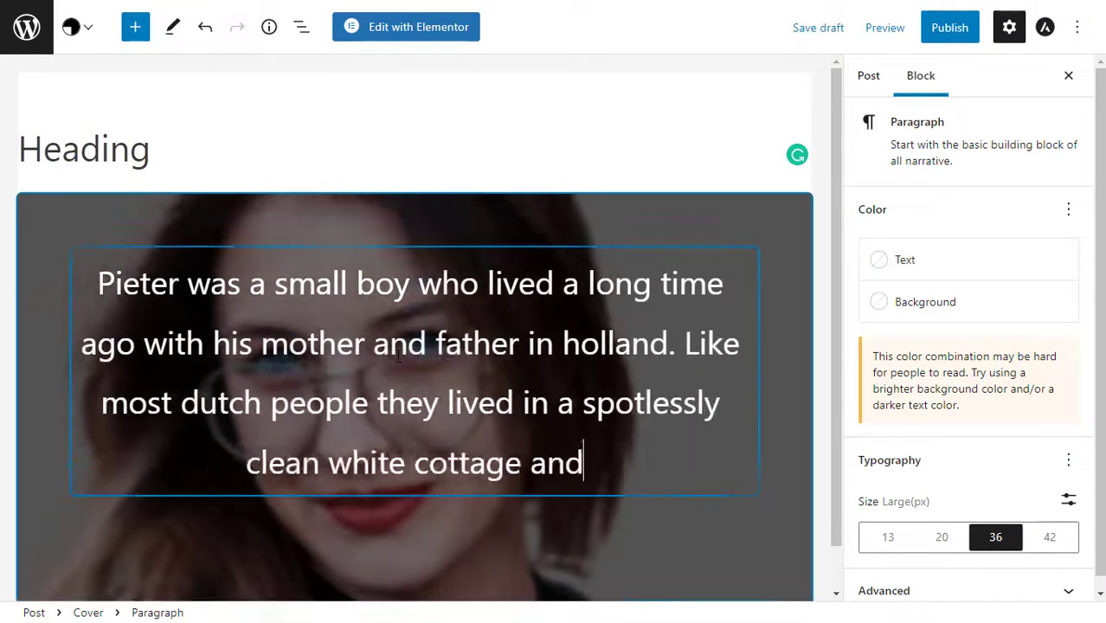
# - Reselect the story paragraph and show its Block settings
pyautogui.click(591, 107)
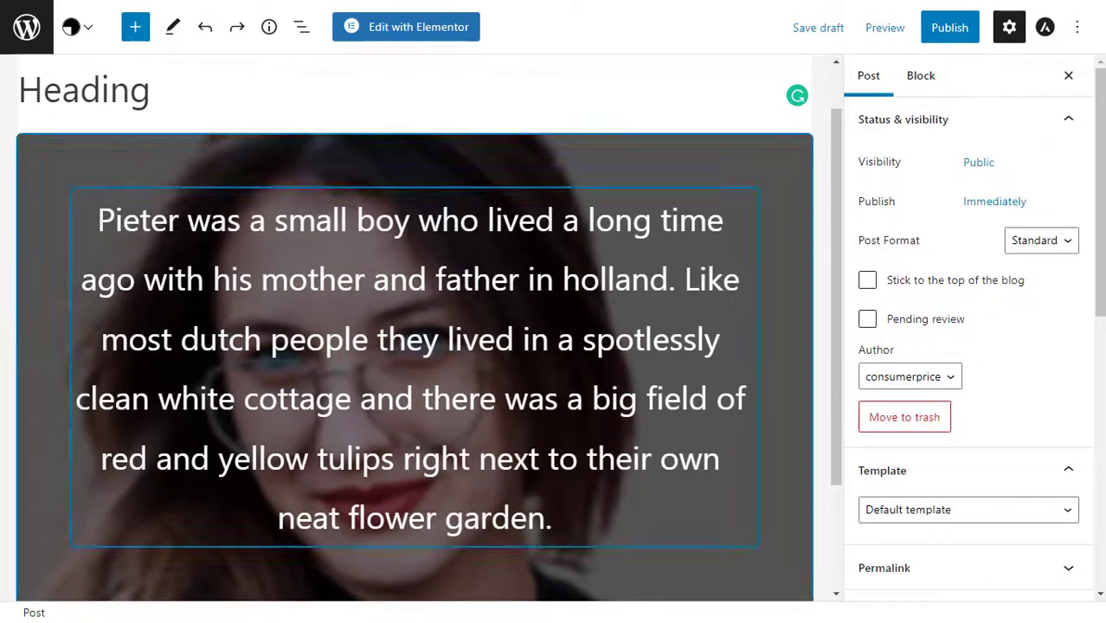
pyautogui.scroll(-2, 414, 346)
pyautogui.scroll(2, 414, 346)
pyautogui.moveTo(115, 247); pyautogui.dragTo(151, 250)
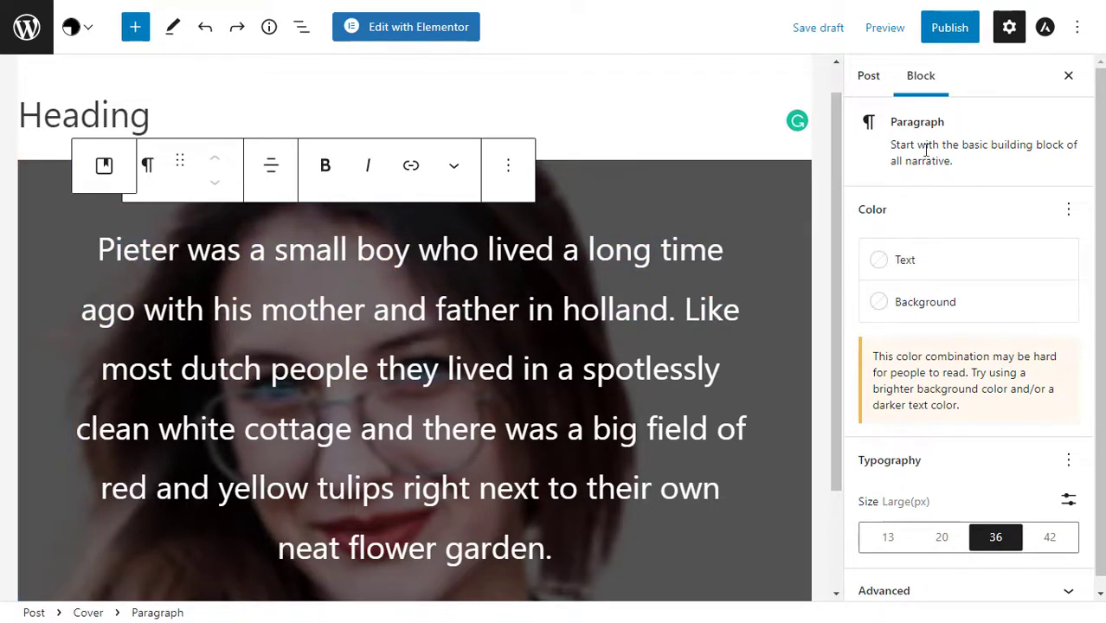
pyautogui.click(922, 87)
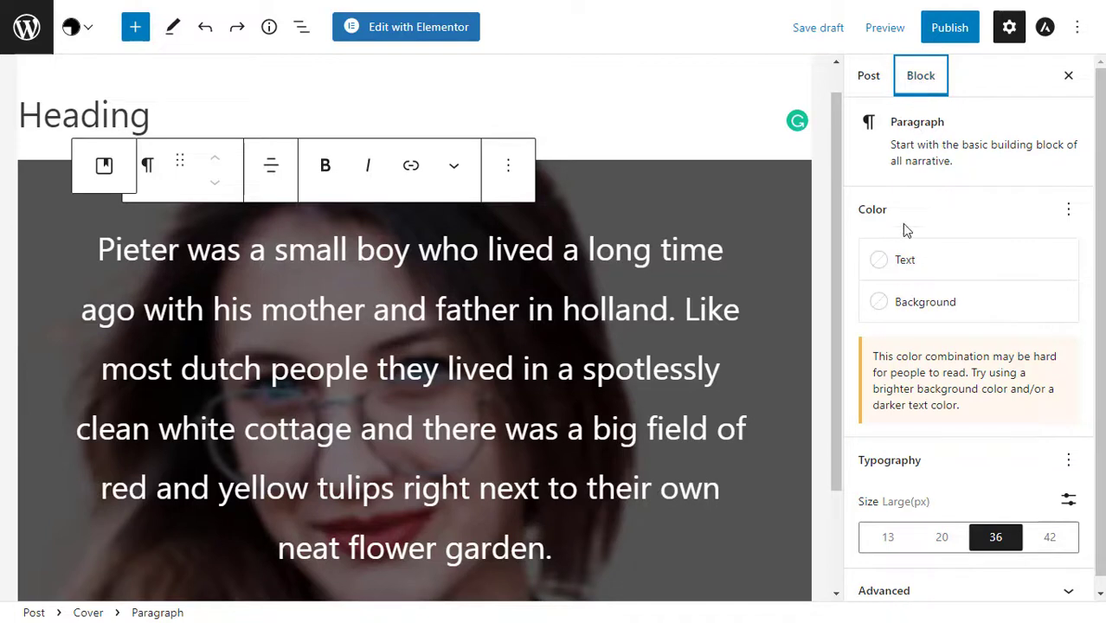
# - Make the story text Luminous vivid amber after trying several other palette colours
pyautogui.click(906, 275)
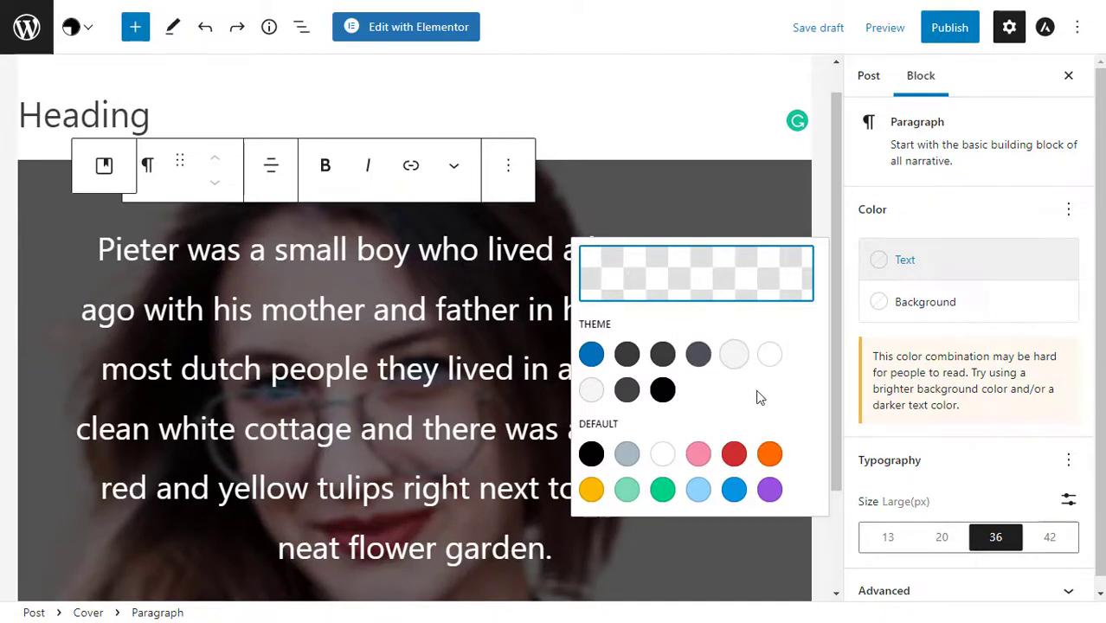
pyautogui.click(740, 461)
pyautogui.click(701, 456)
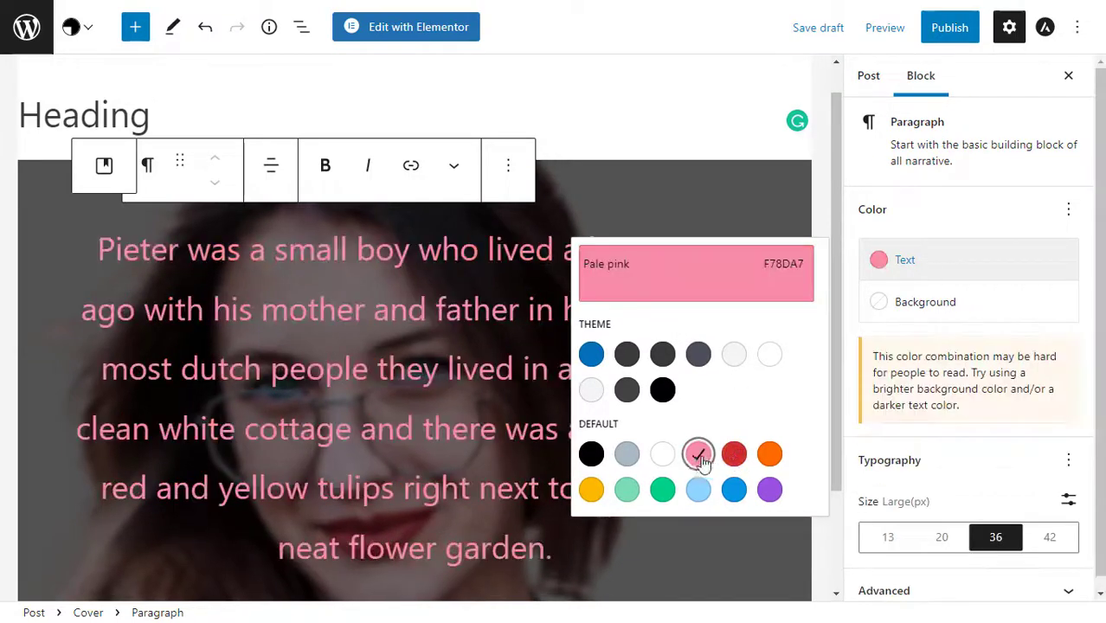
pyautogui.click(663, 456)
pyautogui.click(632, 457)
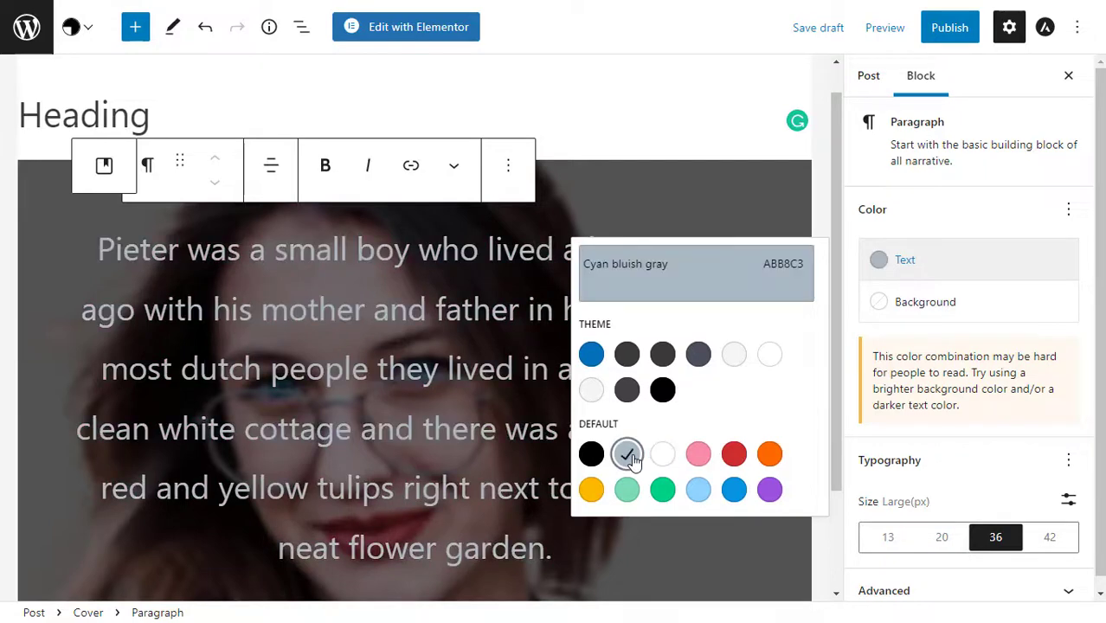
pyautogui.click(592, 454)
pyautogui.click(603, 493)
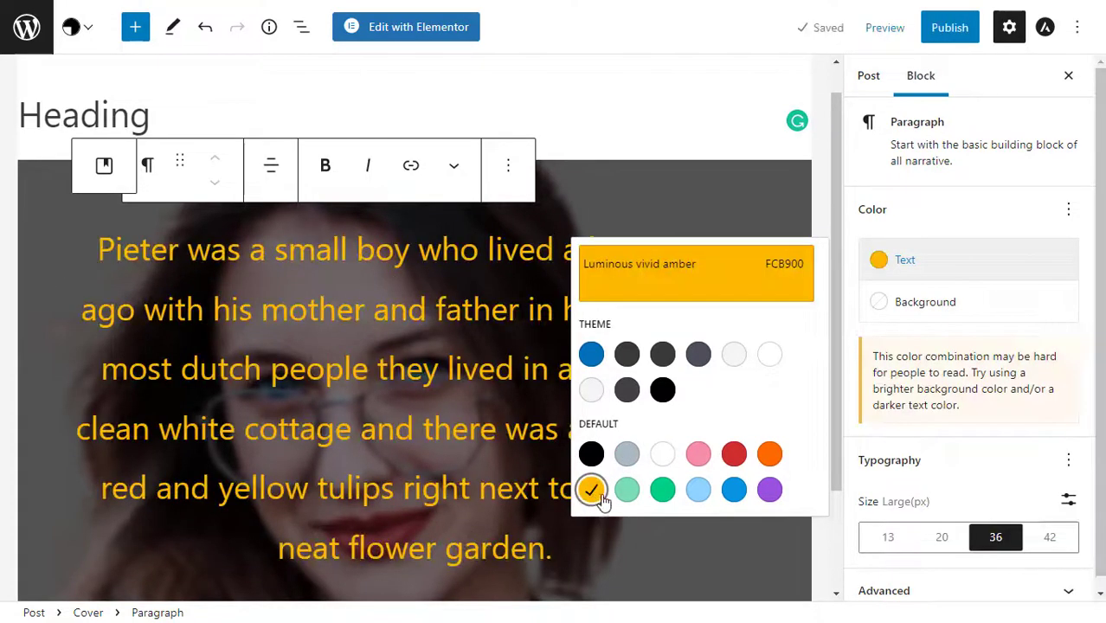
pyautogui.click(592, 391)
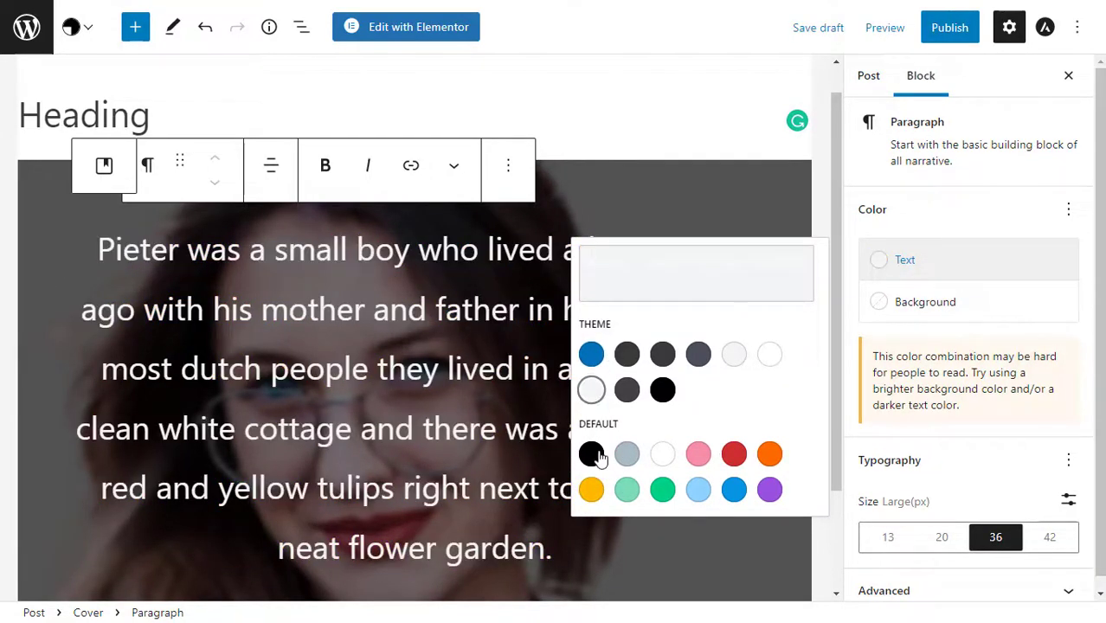
pyautogui.click(592, 489)
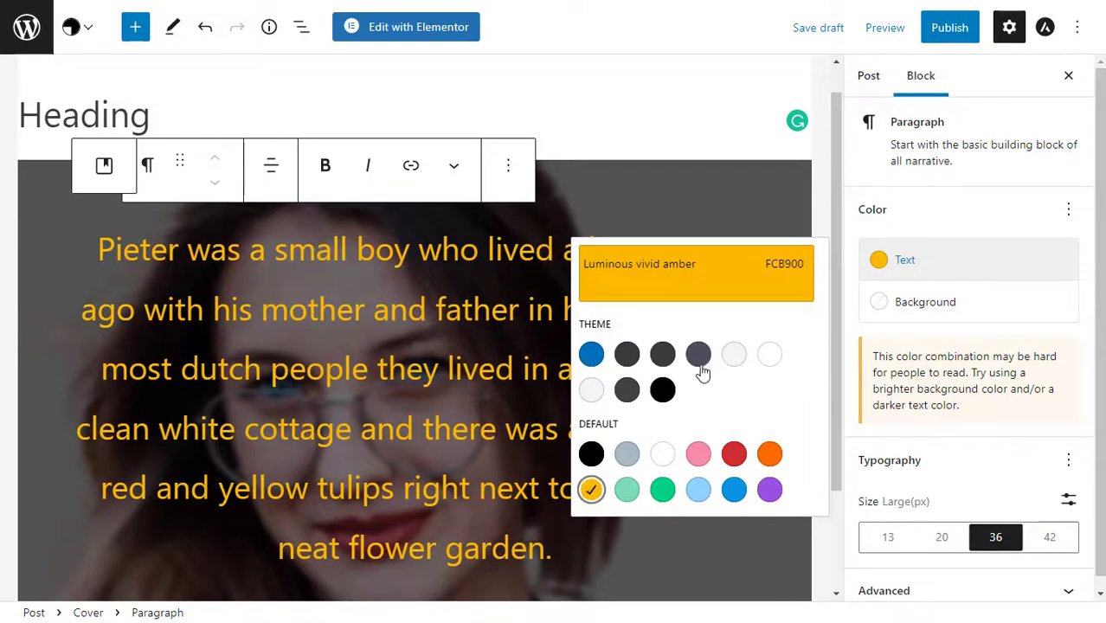
pyautogui.click(734, 450)
pyautogui.click(602, 496)
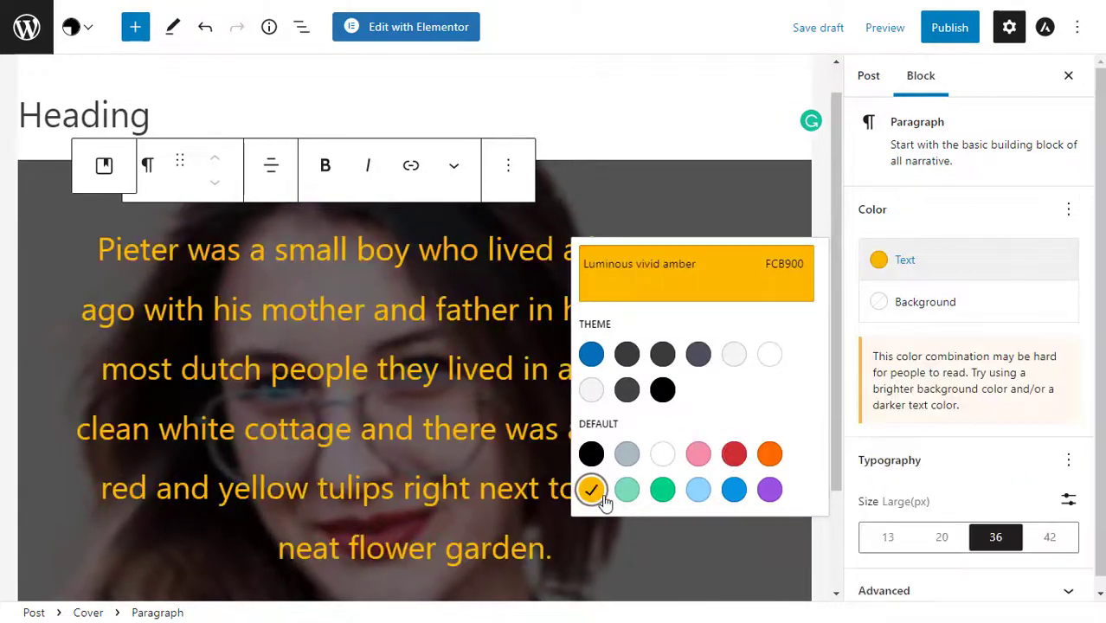
pyautogui.click(935, 225)
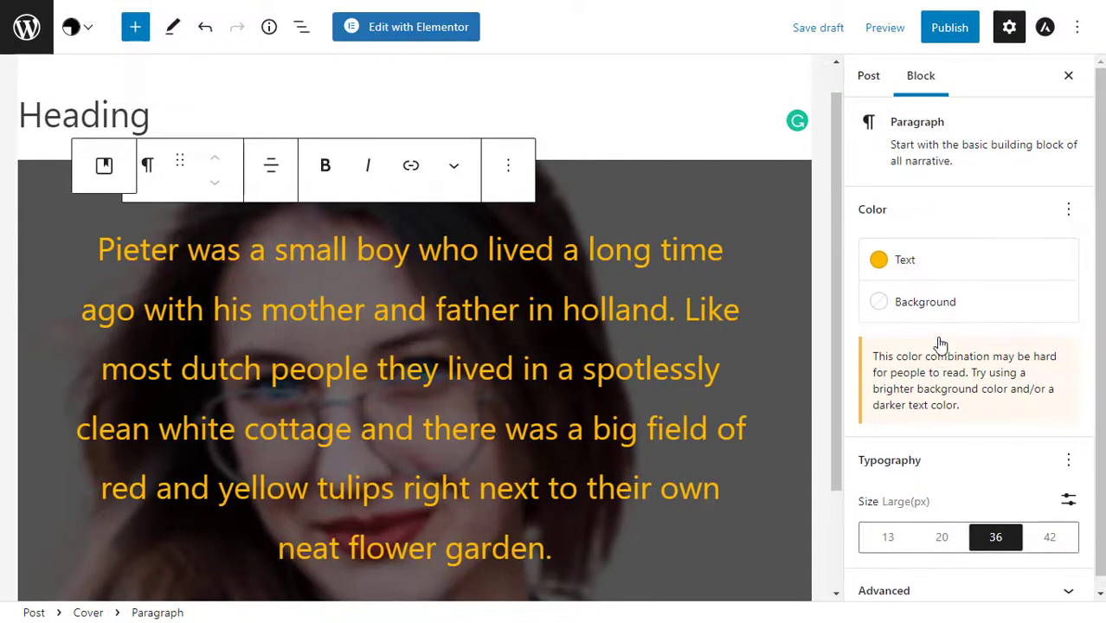
# - Give the story text a custom font size of 42
pyautogui.scroll(-1, 940, 345)
pyautogui.click(892, 527)
pyautogui.click(1054, 528)
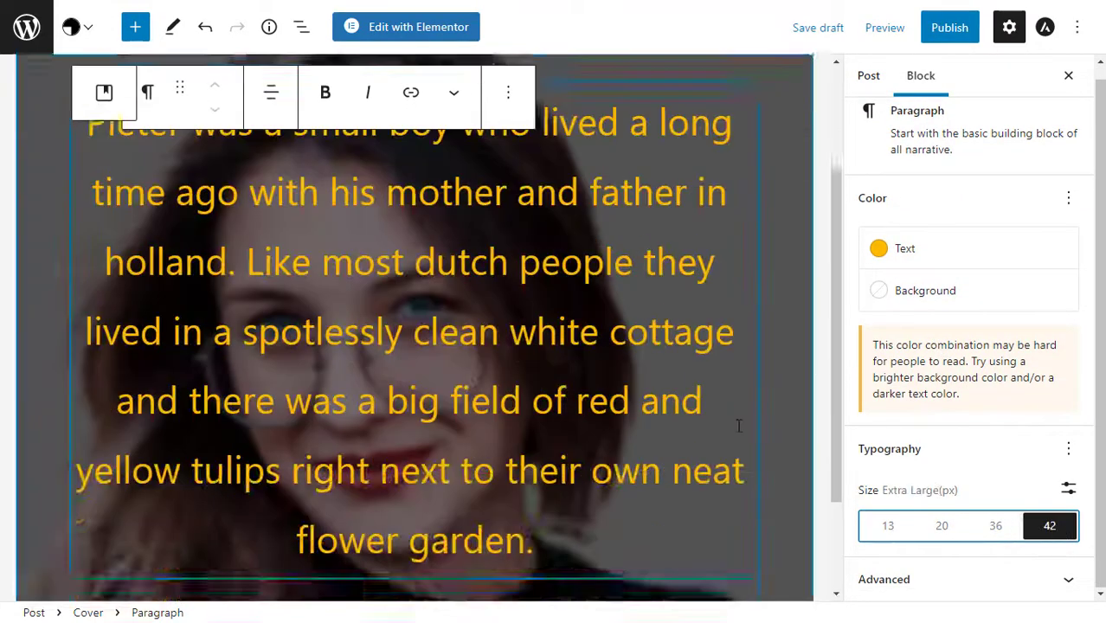
pyautogui.click(1069, 492)
pyautogui.moveTo(1068, 526); pyautogui.dragTo(846, 525)
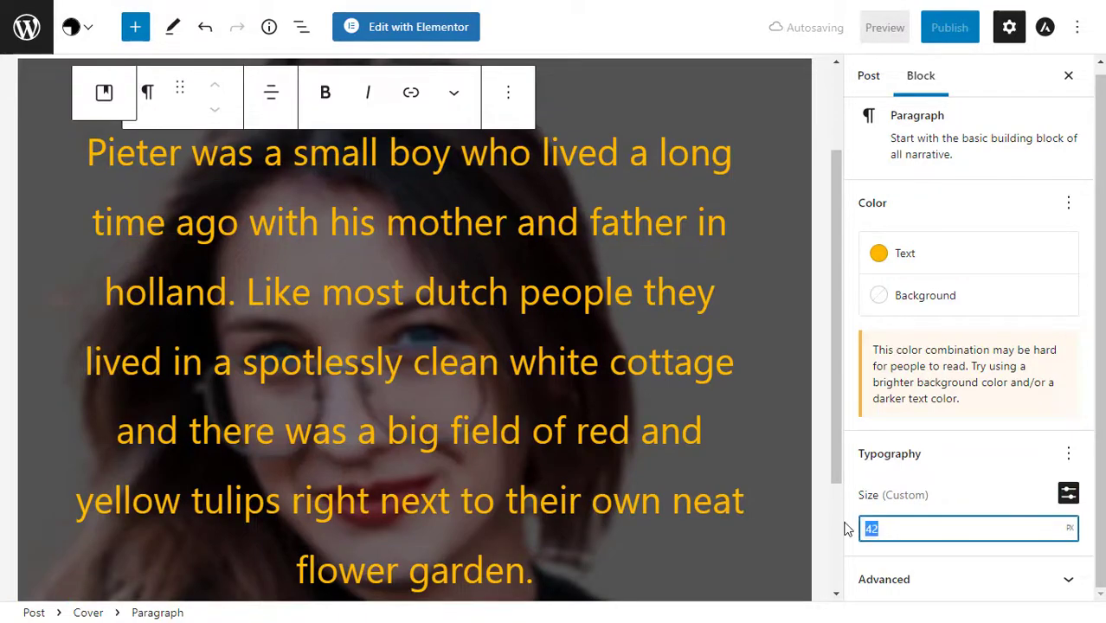
pyautogui.write('33')
pyautogui.scroll(-6, 932, 528)
pyautogui.scroll(15, 932, 528)
pyautogui.scroll(-4, 932, 528)
# - Publish the Heading post and view it on the live site
pyautogui.scroll(1, 932, 528)
pyautogui.click(943, 28)
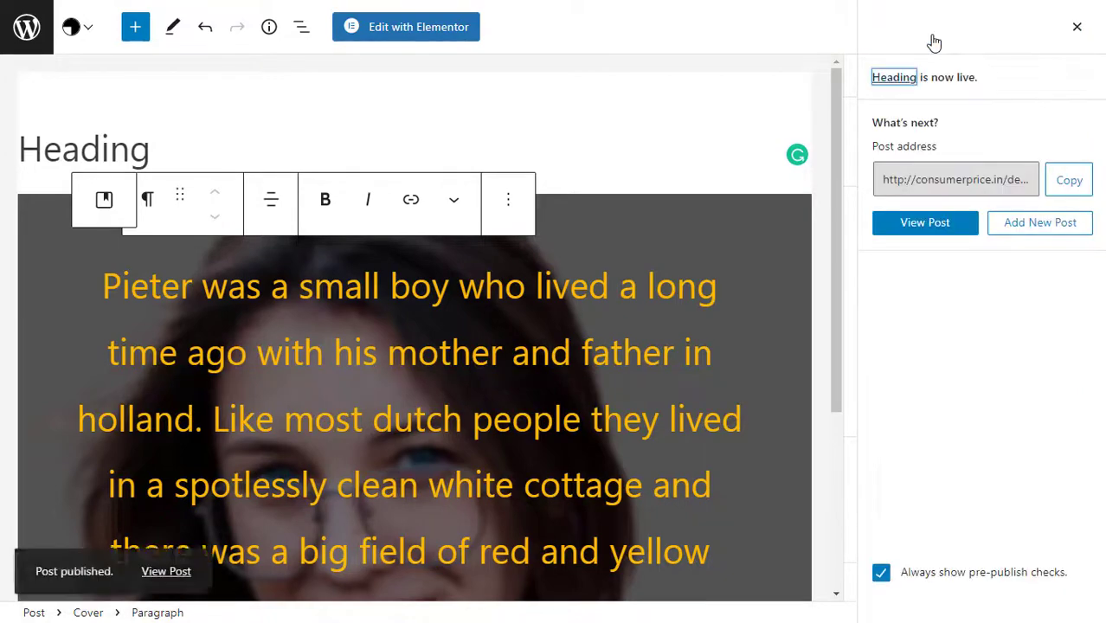
pyautogui.click(924, 223)
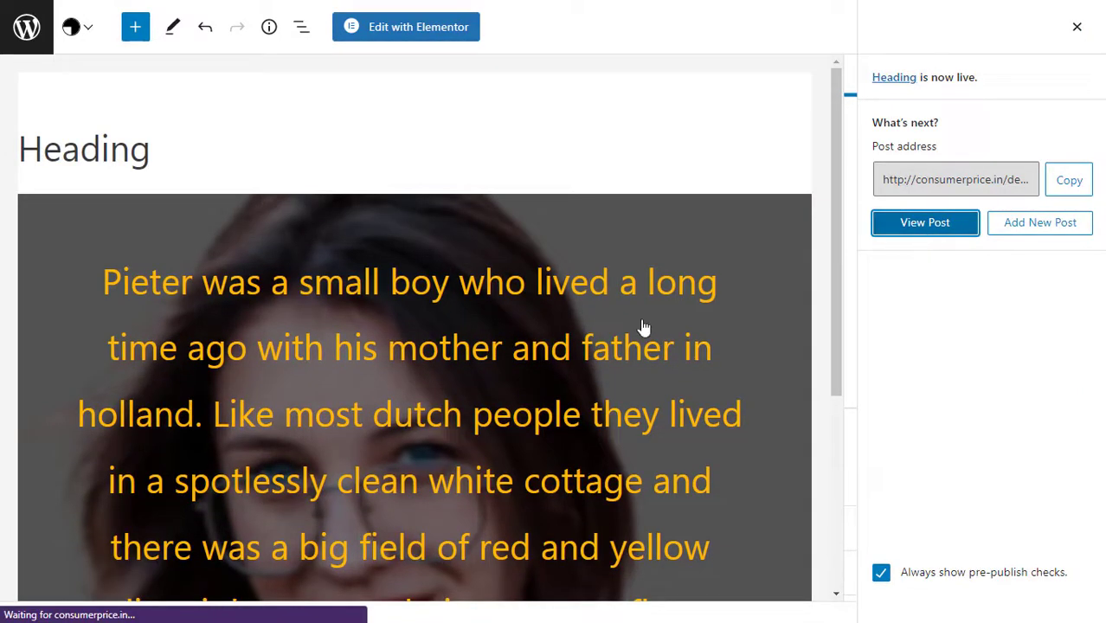
pyautogui.scroll(-5, 642, 329)
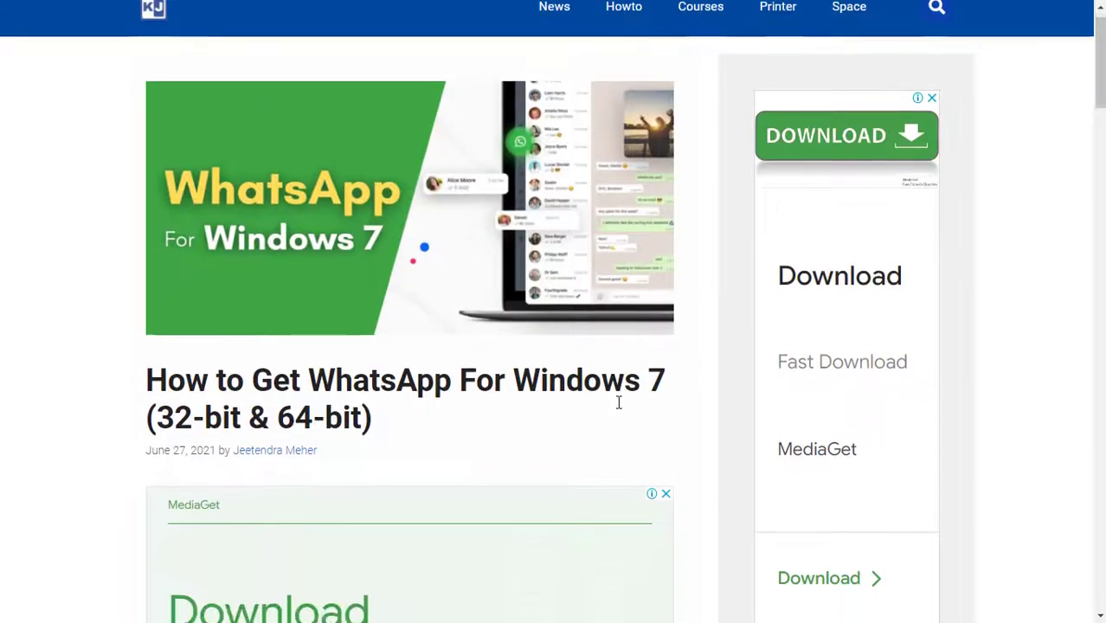
# - Scroll down through the example WhatsApp for Windows 7 article
pyautogui.scroll(-1, 617, 403)
pyautogui.scroll(-10, 618, 402)
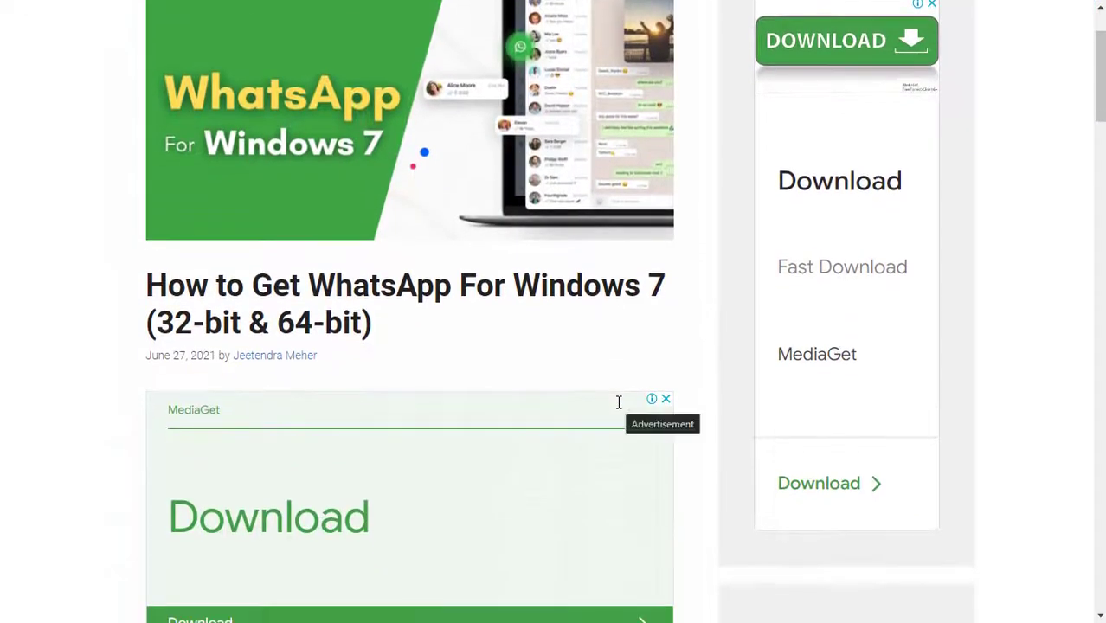
pyautogui.scroll(-6, 618, 402)
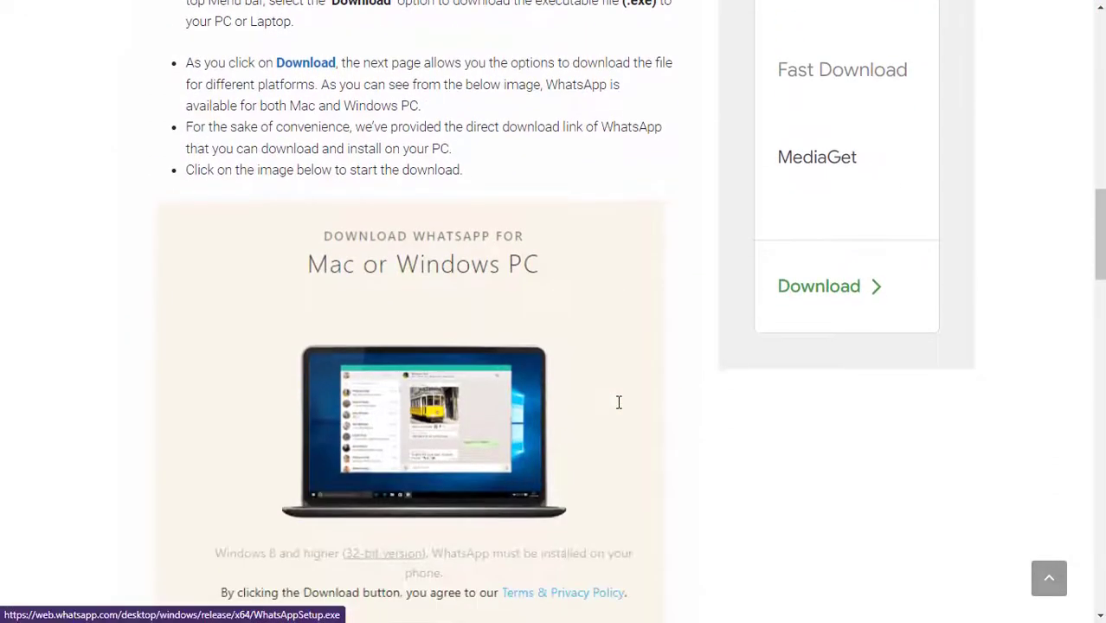
pyautogui.scroll(-13, 618, 403)
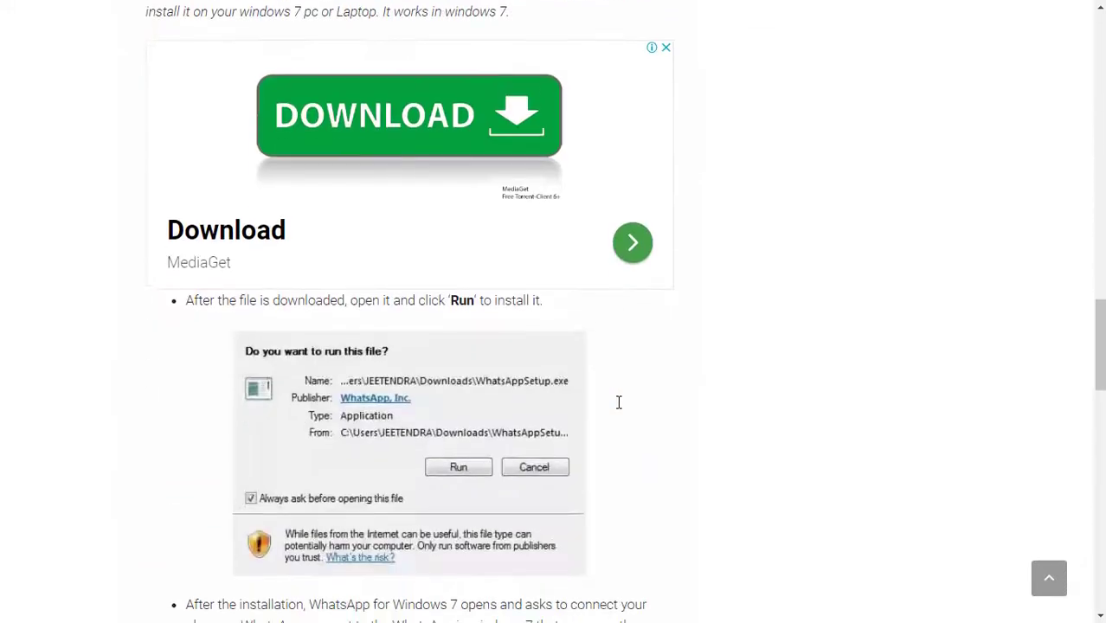
pyautogui.scroll(-5, 618, 402)
pyautogui.scroll(20, 618, 402)
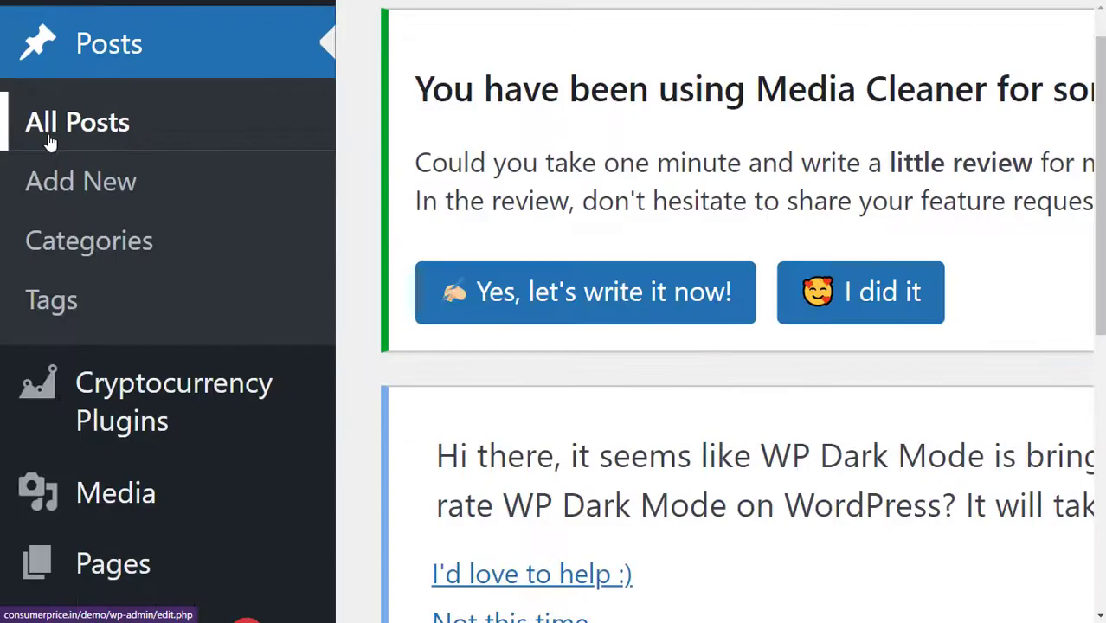
# - Start a new post and insert an empty Image block found by searching 'image'
pyautogui.click(130, 191)
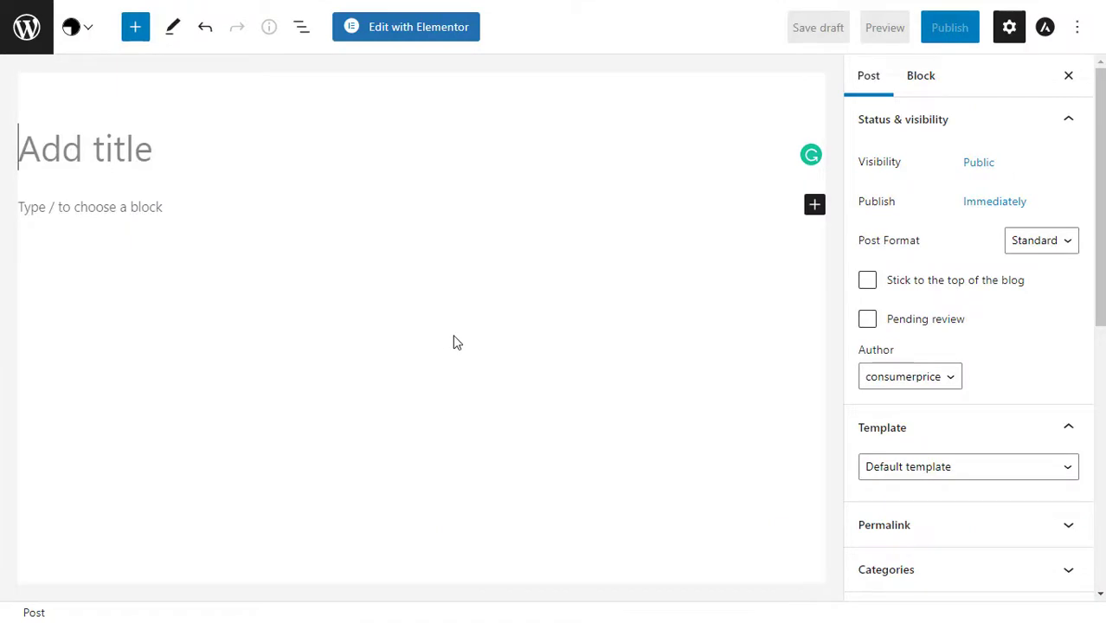
pyautogui.click(815, 207)
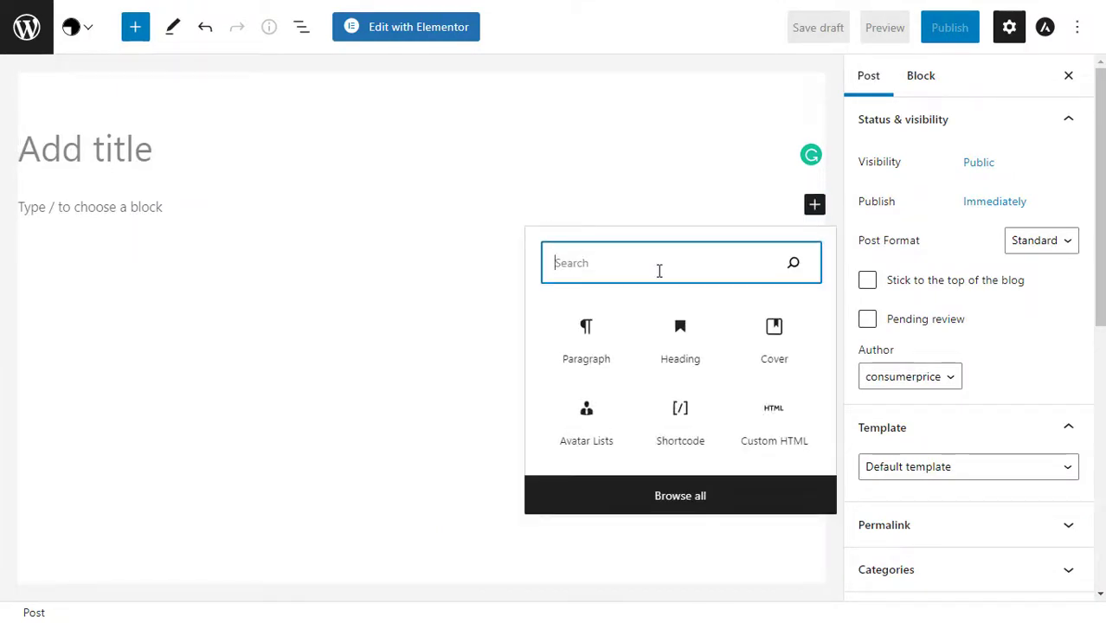
pyautogui.write('image')
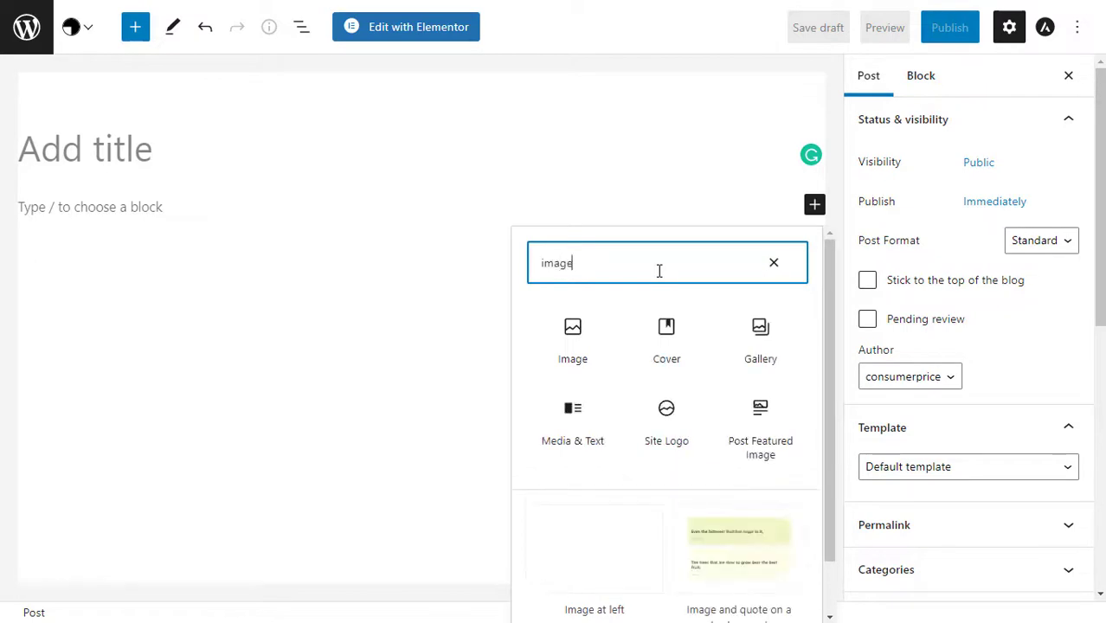
pyautogui.click(573, 342)
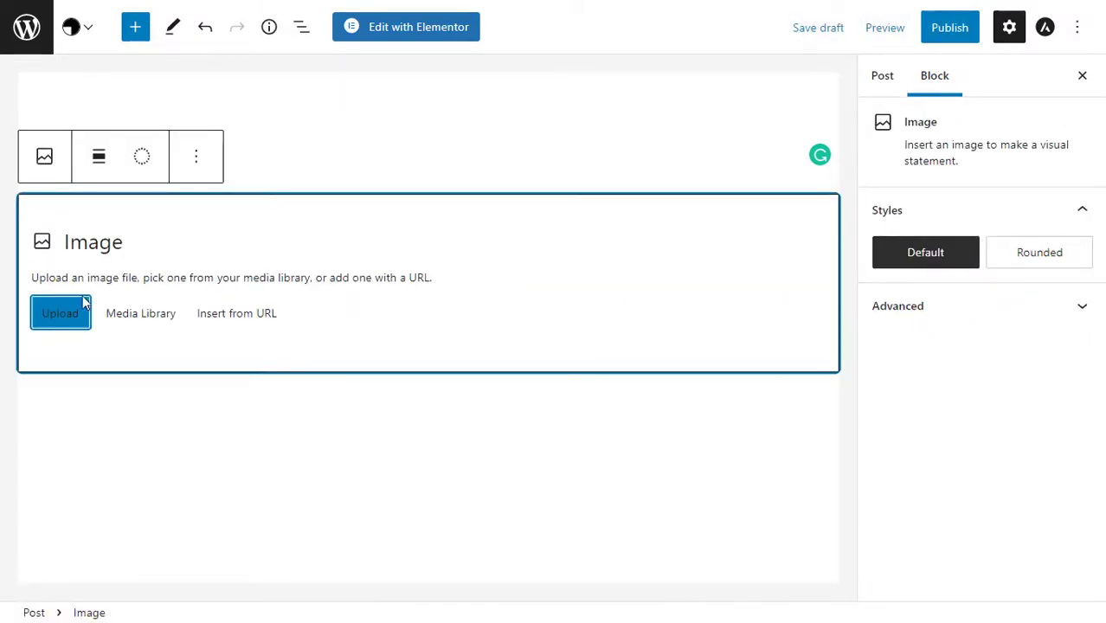
# - Cancel the file upload and choose the portrait from the Media Library instead
pyautogui.click(68, 321)
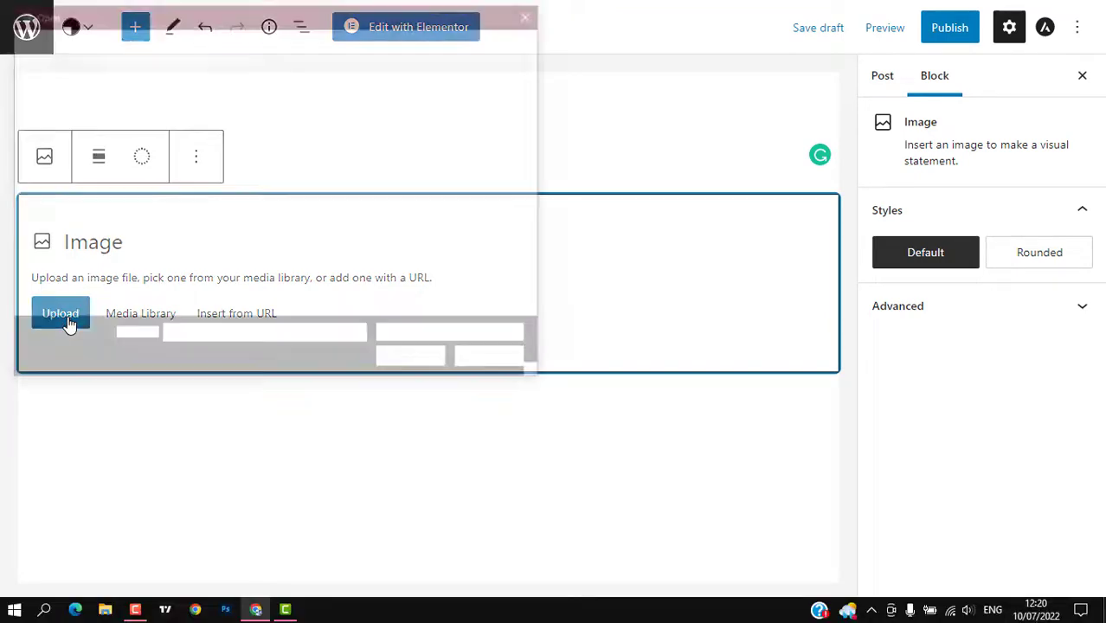
pyautogui.press('Escape')
pyautogui.click(142, 317)
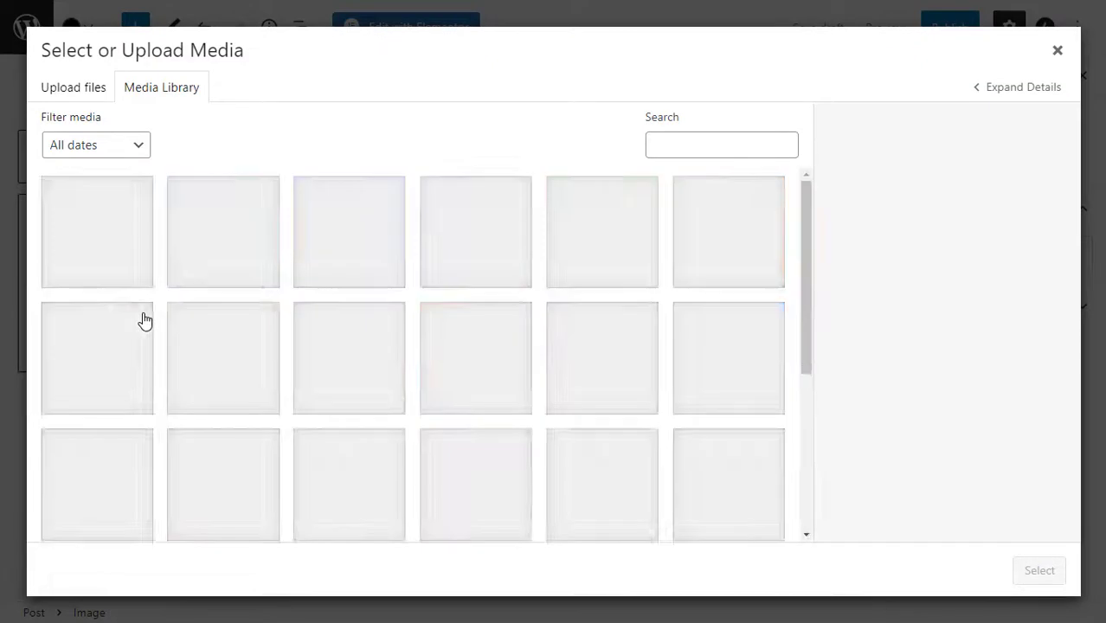
# - Shift the background focal point and set the overlay opacity to 30
pyautogui.scroll(-2, 303, 384)
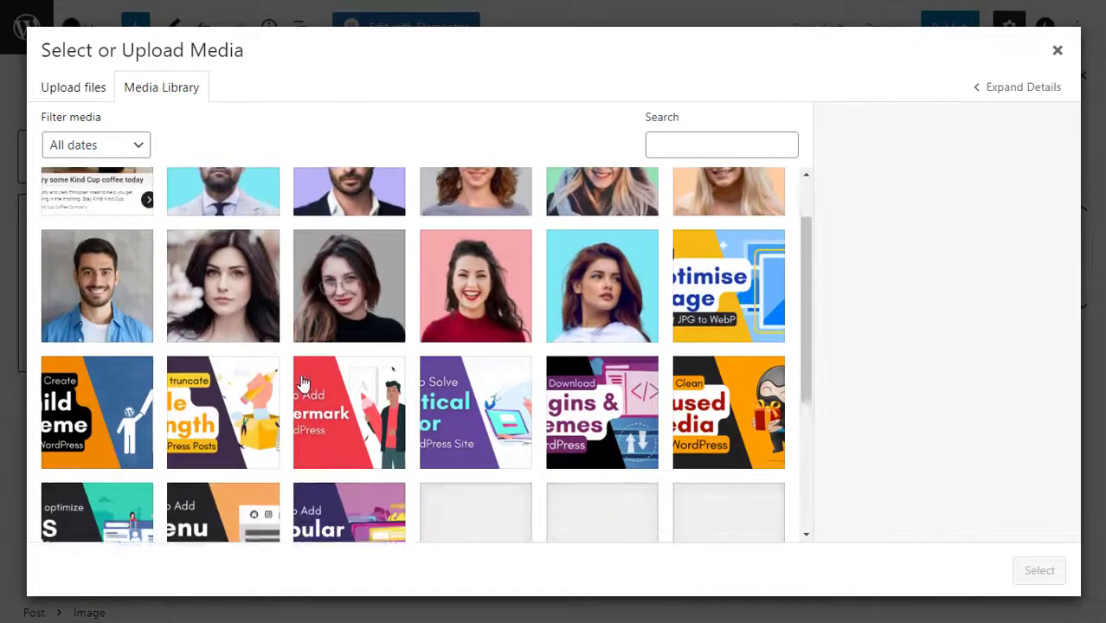
pyautogui.scroll(-1, 303, 383)
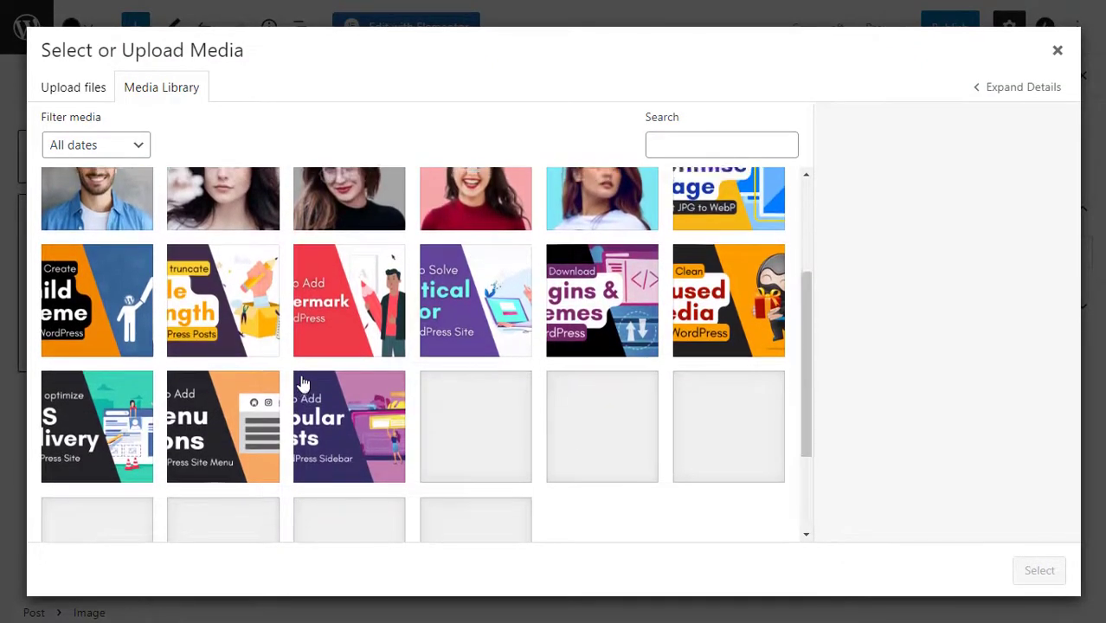
pyautogui.scroll(3, 303, 383)
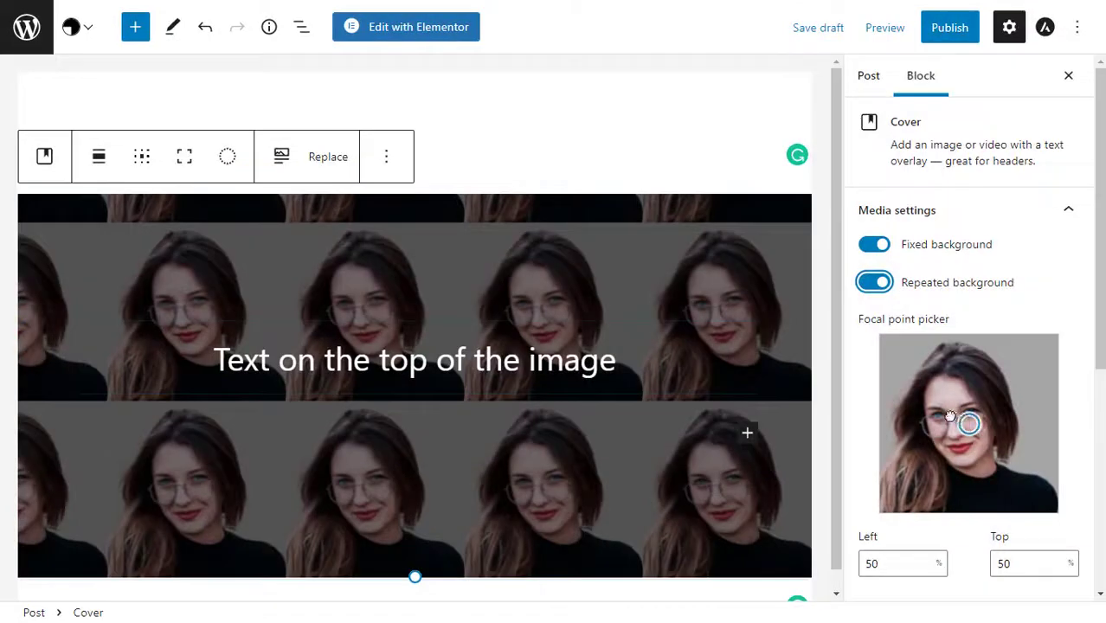
pyautogui.moveTo(949, 416); pyautogui.dragTo(975, 425)
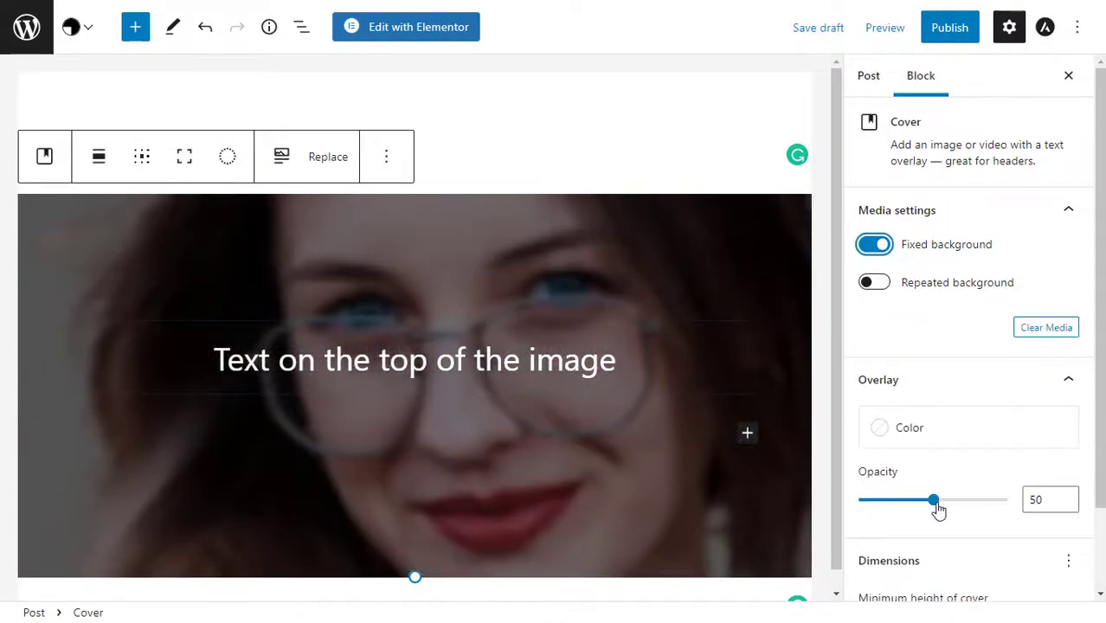
pyautogui.moveTo(938, 509); pyautogui.dragTo(915, 509)
# - Set the cover's minimum height to 50
pyautogui.scroll(-1, 928, 437)
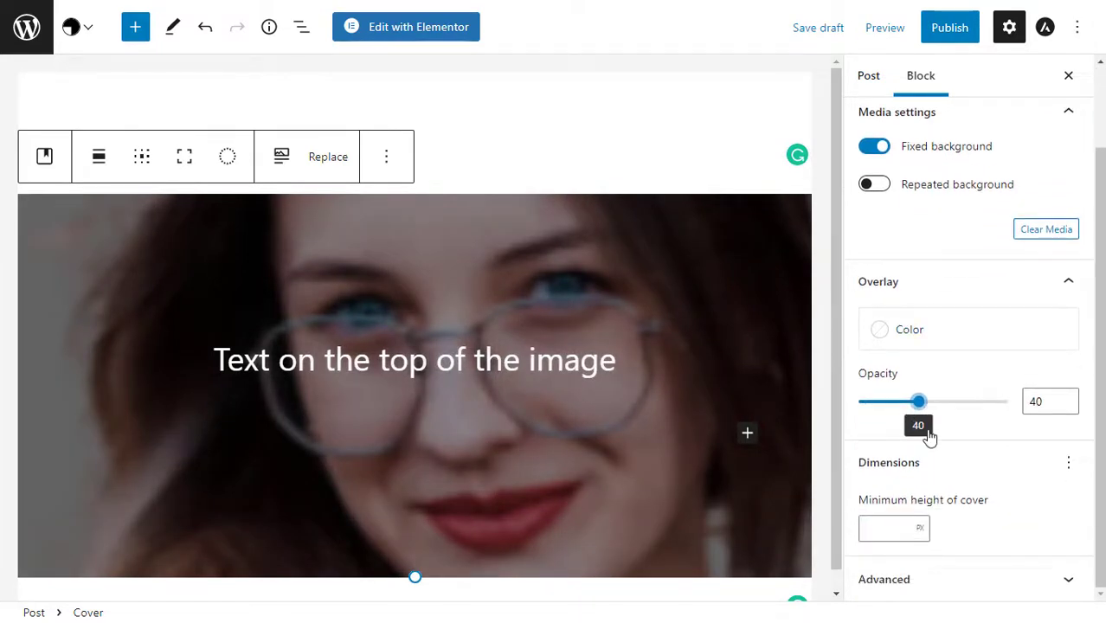
pyautogui.click(878, 528)
pyautogui.write('50')
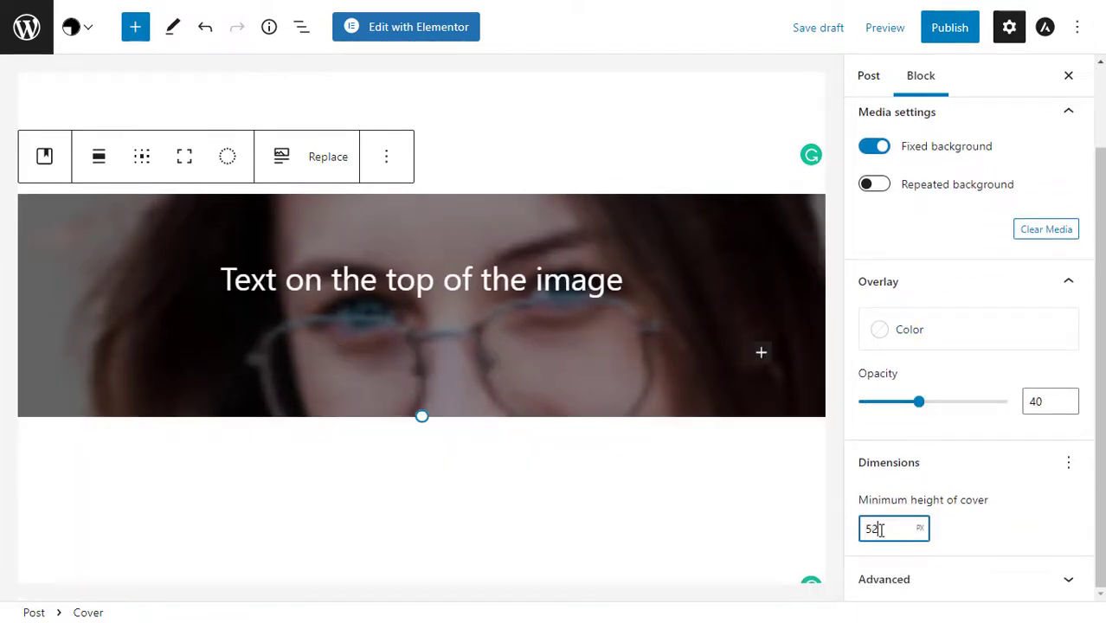
pyautogui.scroll(7, 879, 529)
pyautogui.scroll(5, 881, 529)
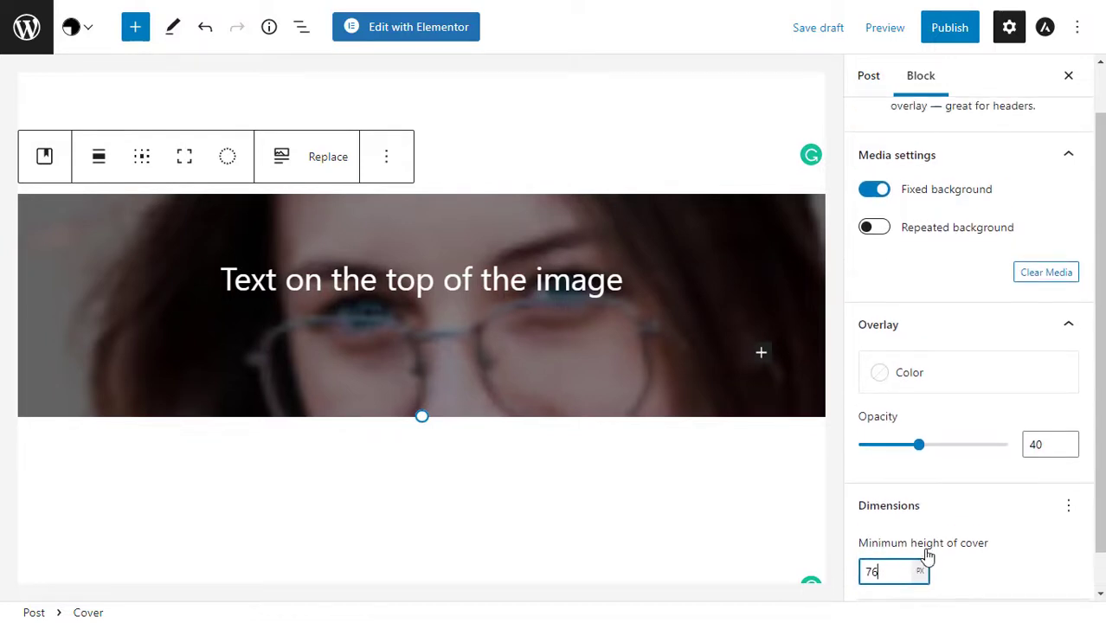
# - Toggle Fixed background off and on, and Repeated background on and off again
pyautogui.click(889, 247)
pyautogui.click(891, 250)
pyautogui.click(876, 282)
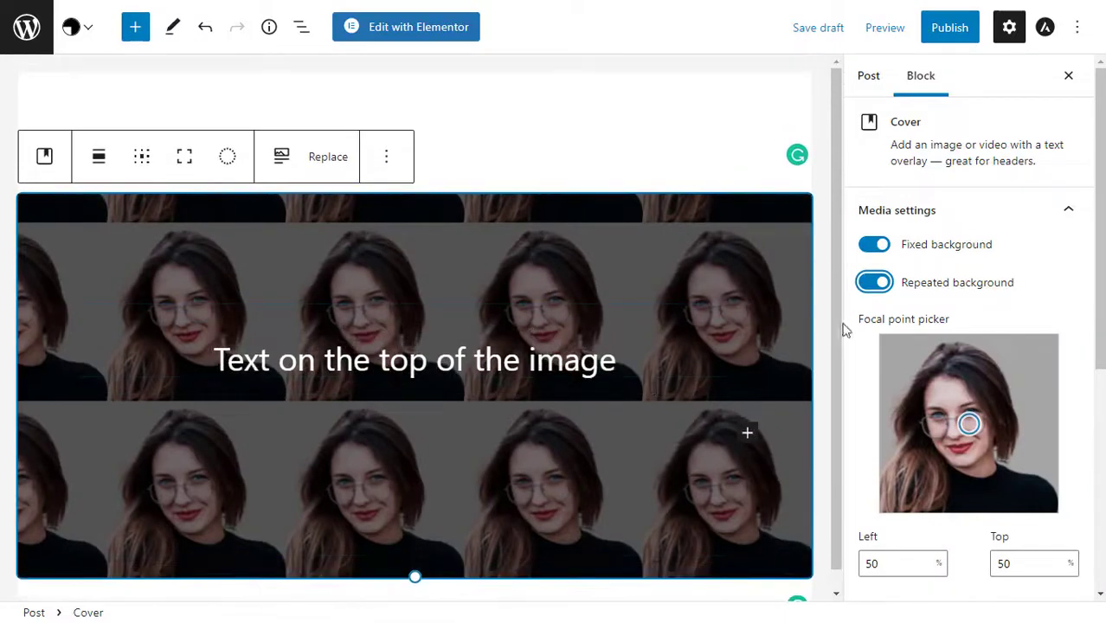
pyautogui.click(874, 282)
# - Clear the minimum height and convert the image with Add text over image
pyautogui.scroll(-1, 926, 489)
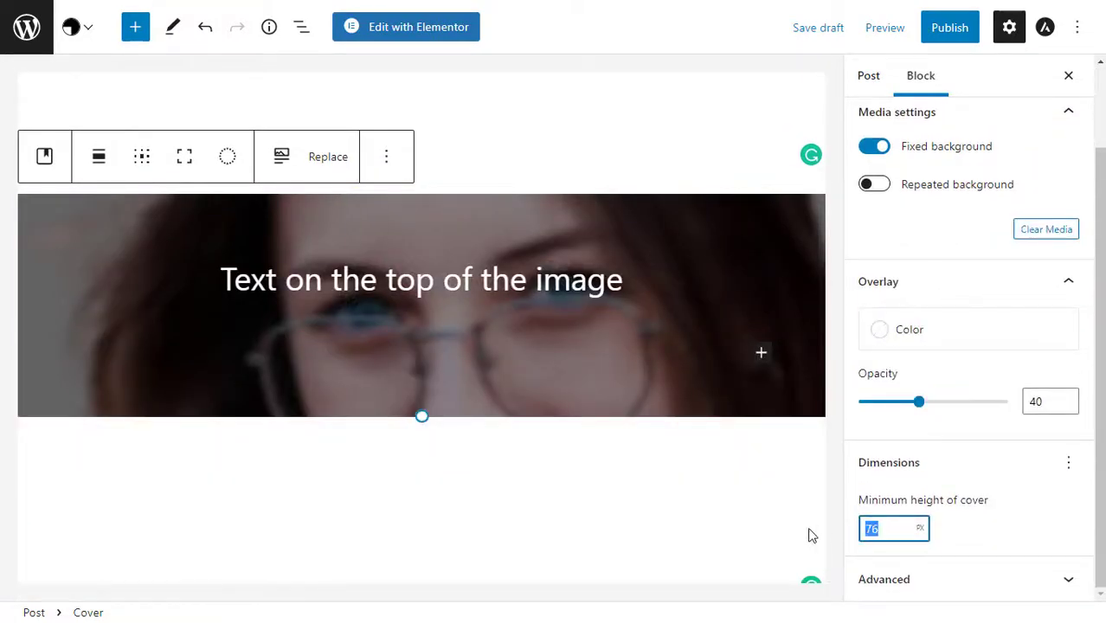
pyautogui.press('BackSpace')
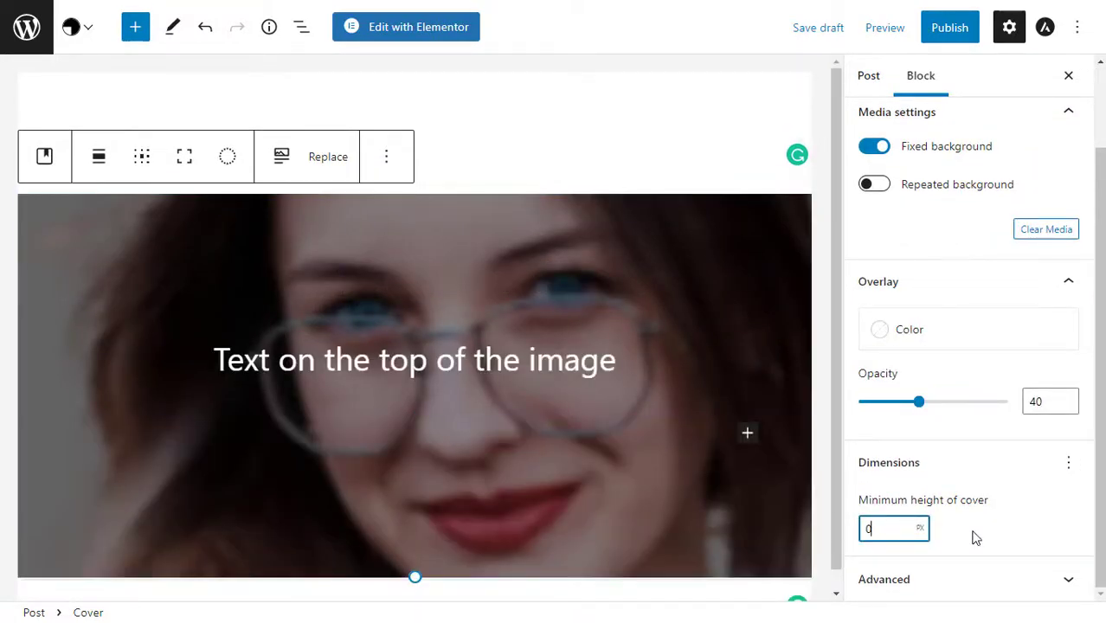
pyautogui.scroll(3, 976, 537)
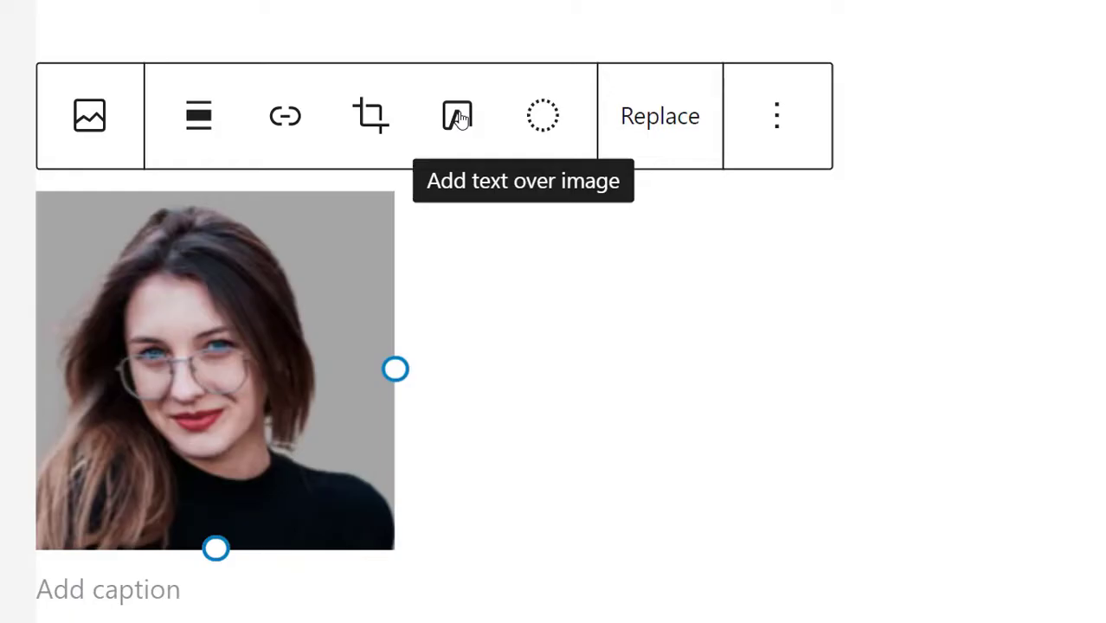
pyautogui.click(458, 118)
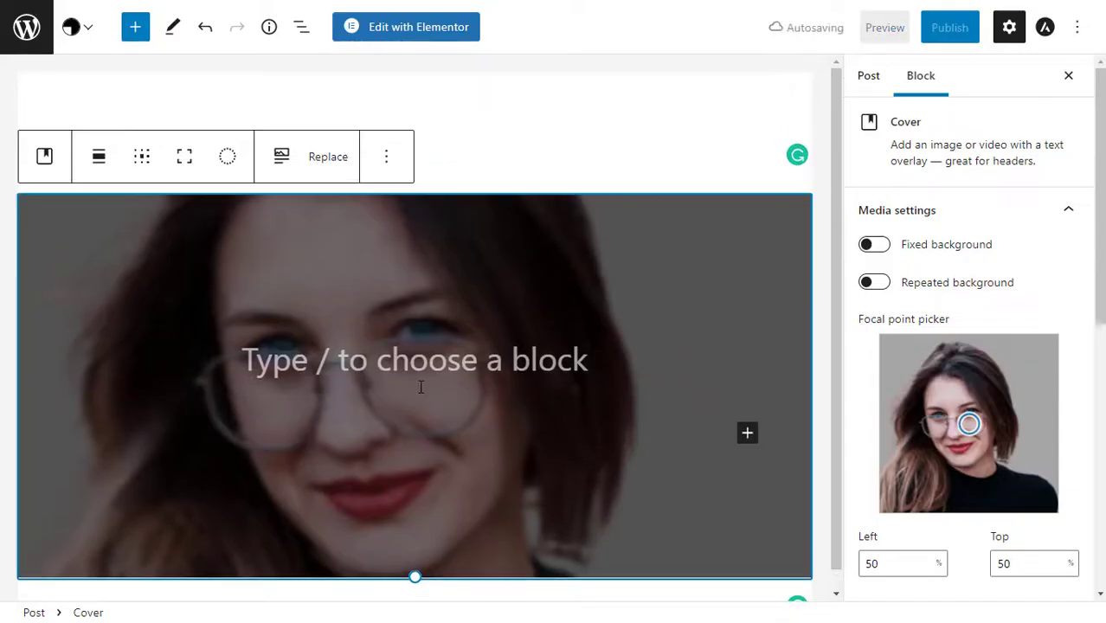
# - Write 'Text on the top of the image' in the cover, correcting the typo
pyautogui.click(421, 372)
pyautogui.write('Text on the top of the imae')
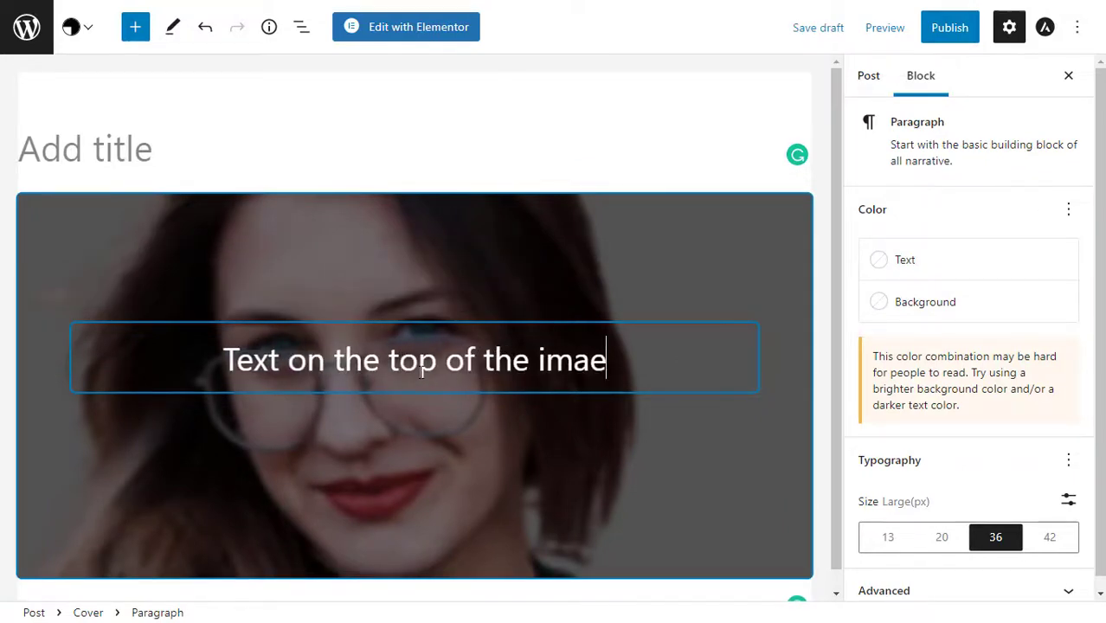
pyautogui.press('BackSpace')
pyautogui.write('ge')
# - Title the post 'Heading' and start publishing to reach the pre-publish checks
pyautogui.click(494, 151)
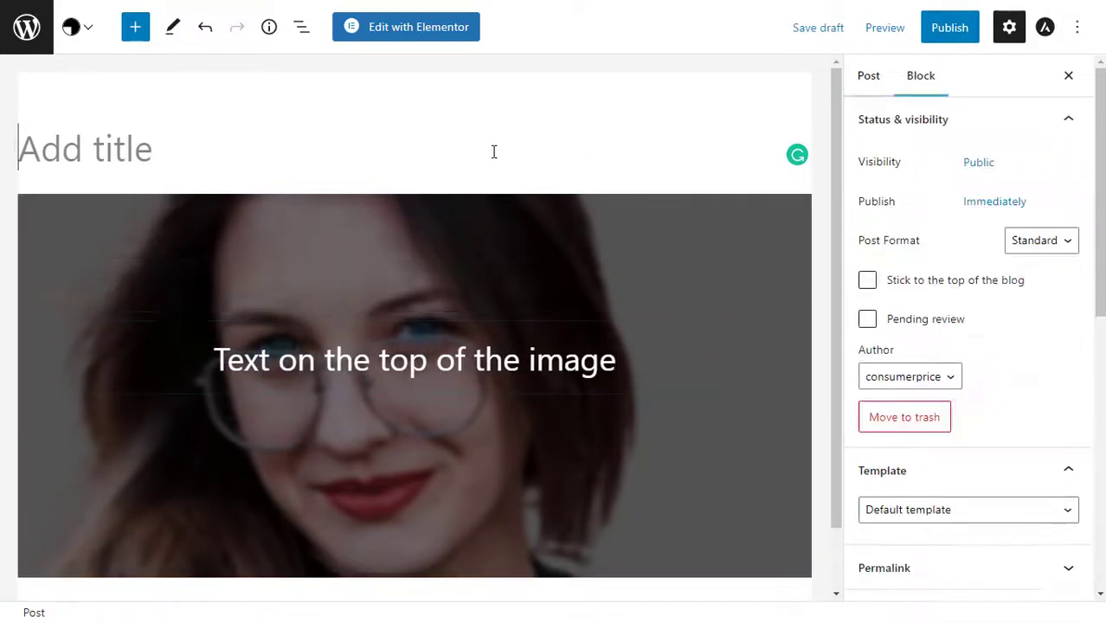
pyautogui.write('Heading')
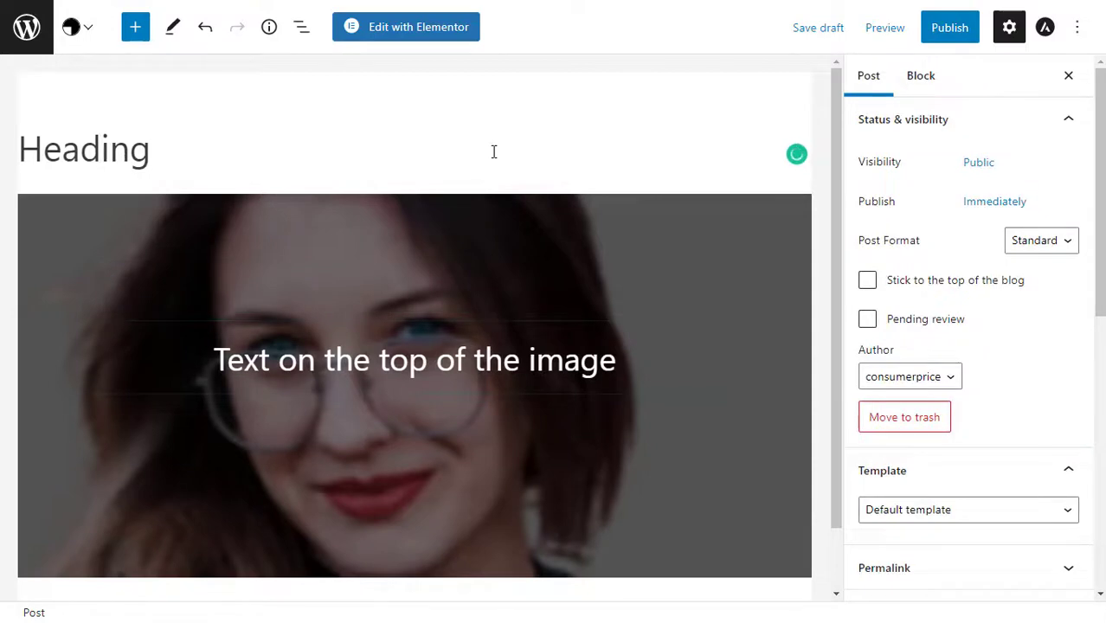
pyautogui.click(662, 275)
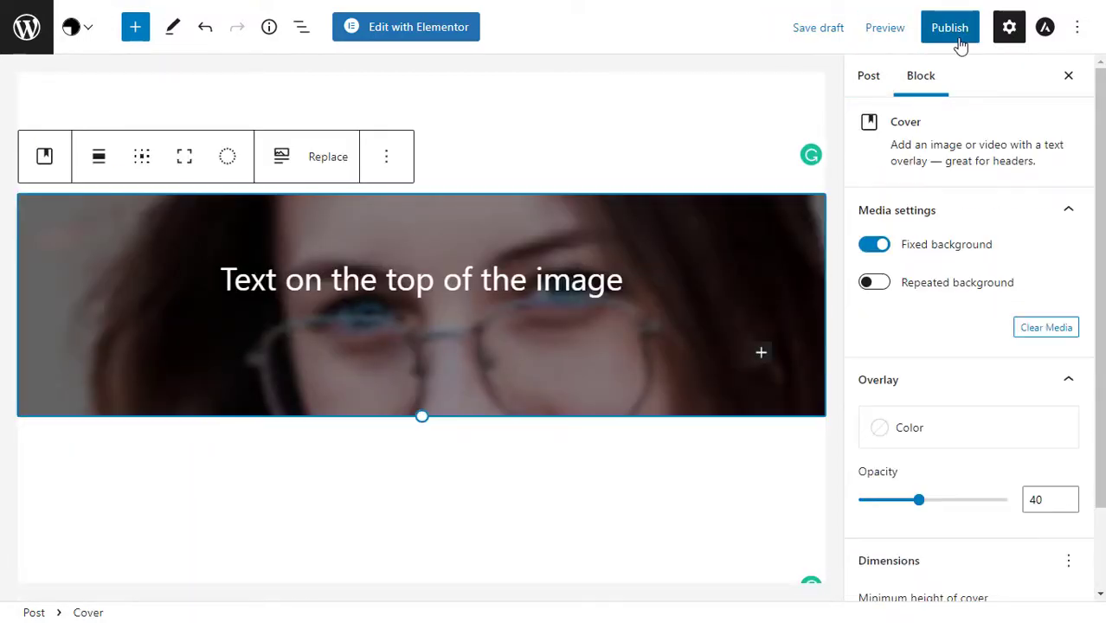
pyautogui.click(956, 36)
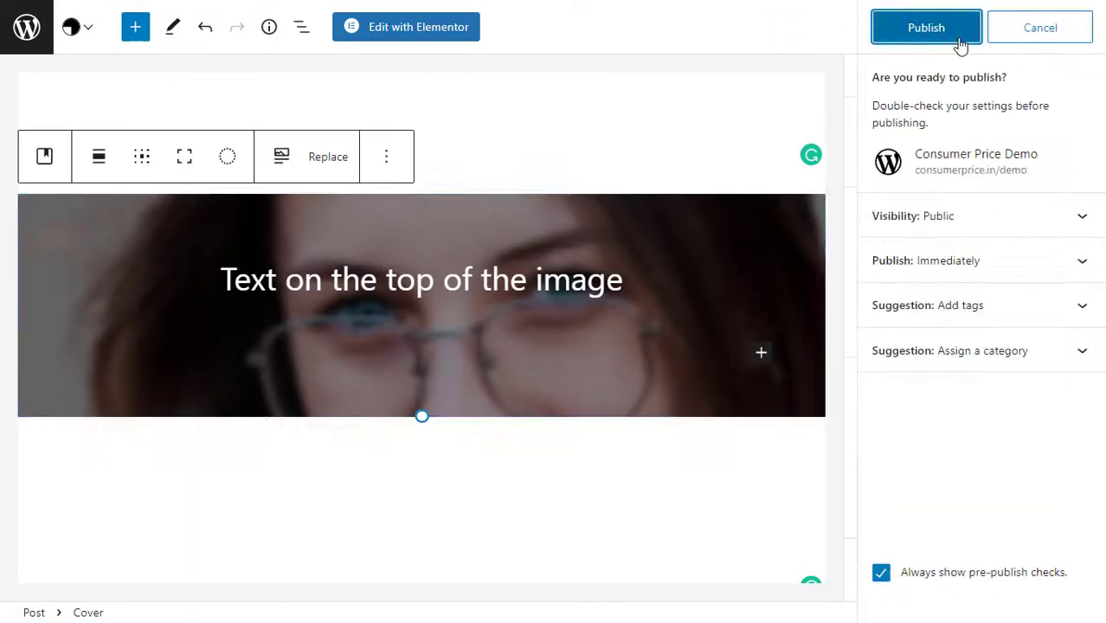